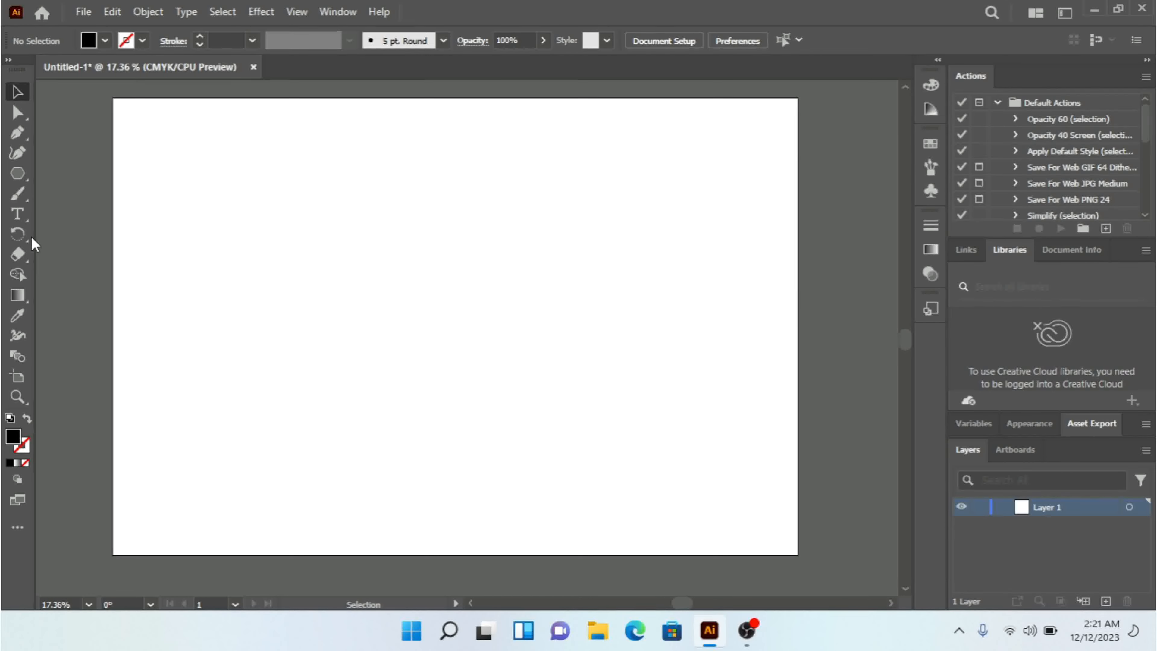
- Add "Lorem ipsum" placeholder point text in the upper part of the artboard and copy the whole phrase
left_click(16, 220)
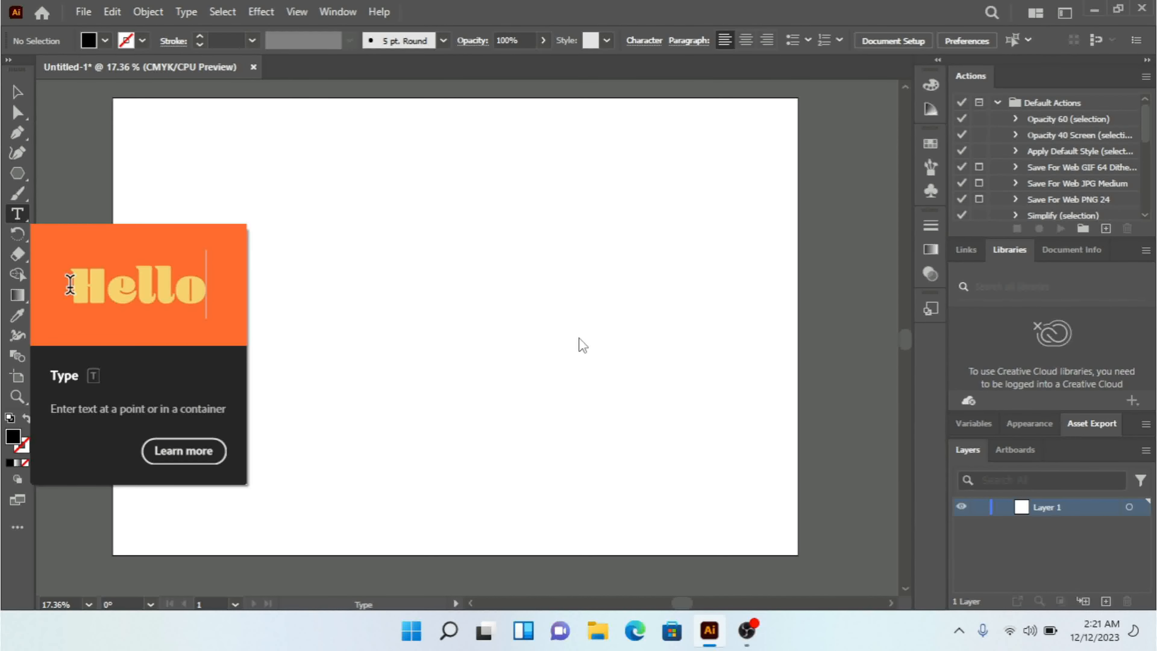
left_click(300, 266)
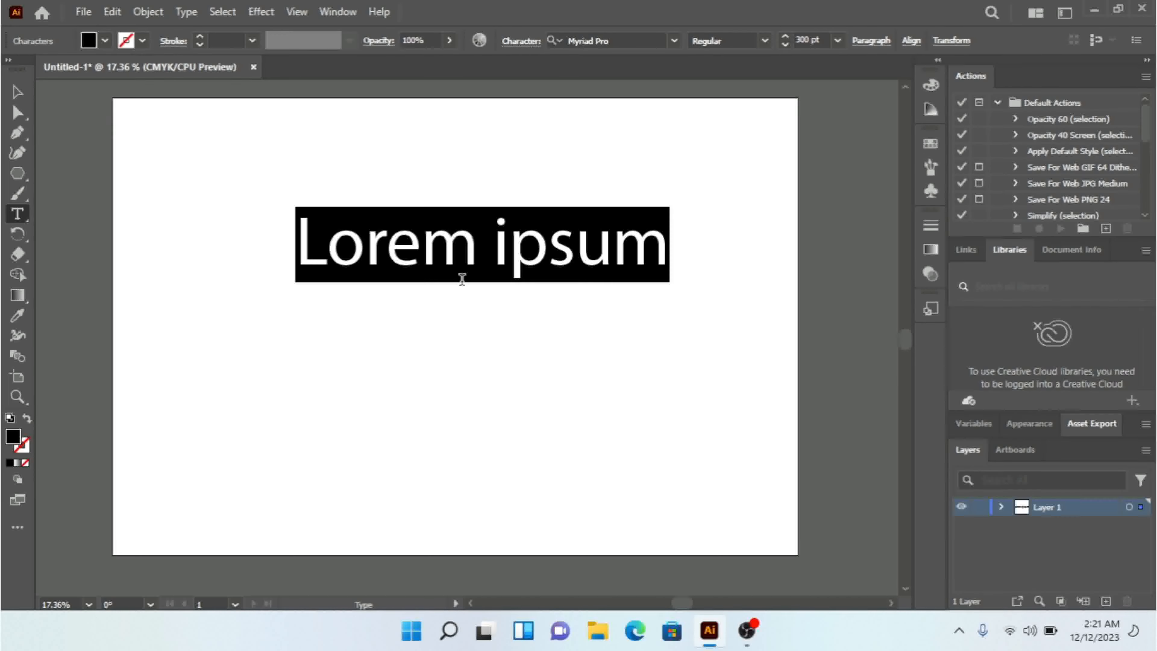
left_click(456, 249)
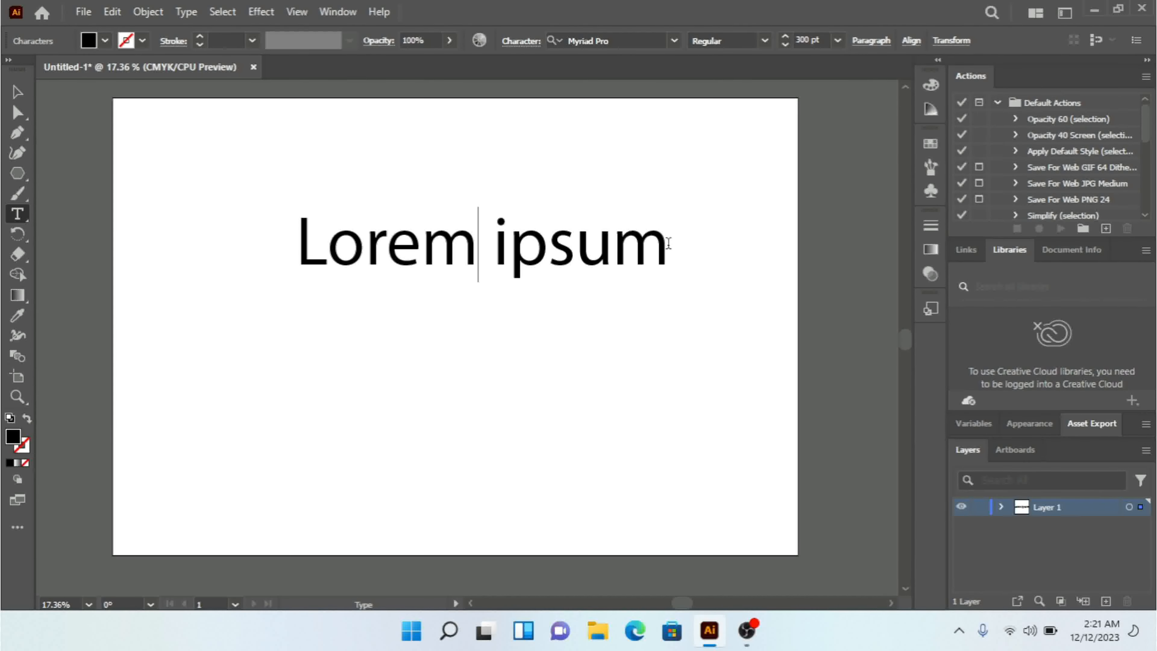
left_click_drag(668, 243, 308, 243)
key("ctrl+c")
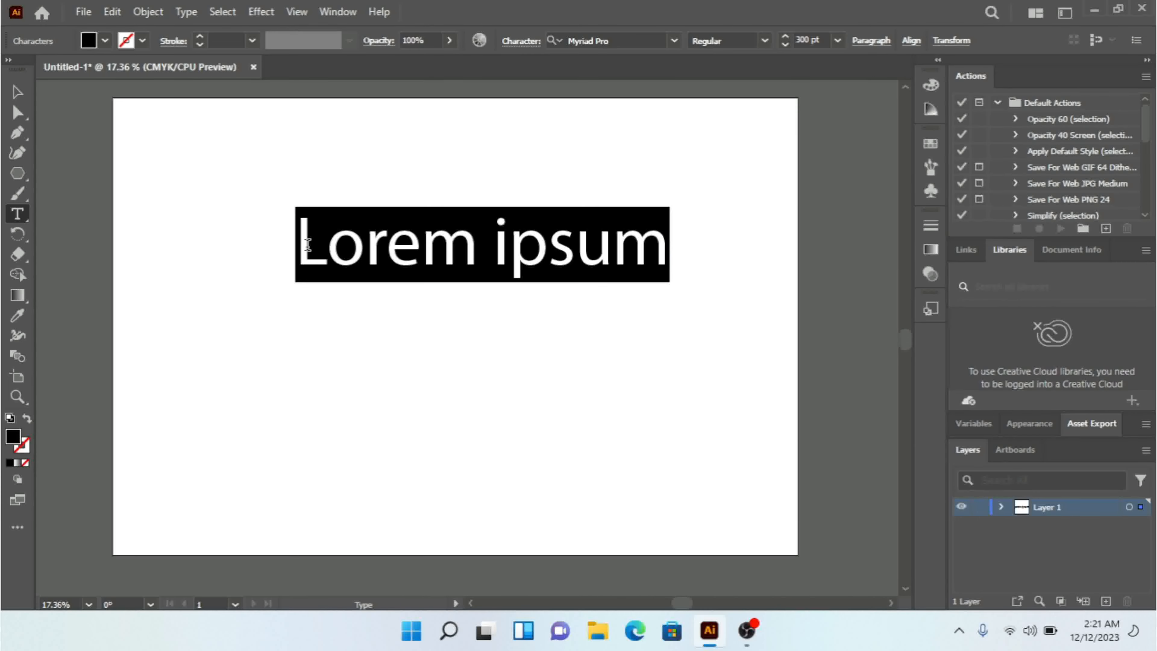
- Paste the copied phrase to double the first line and add a second line containing "Lorem ipsumLorem ipsum"
key("Right")
key("ctrl+v")
key("Return")
key("ctrl+v")
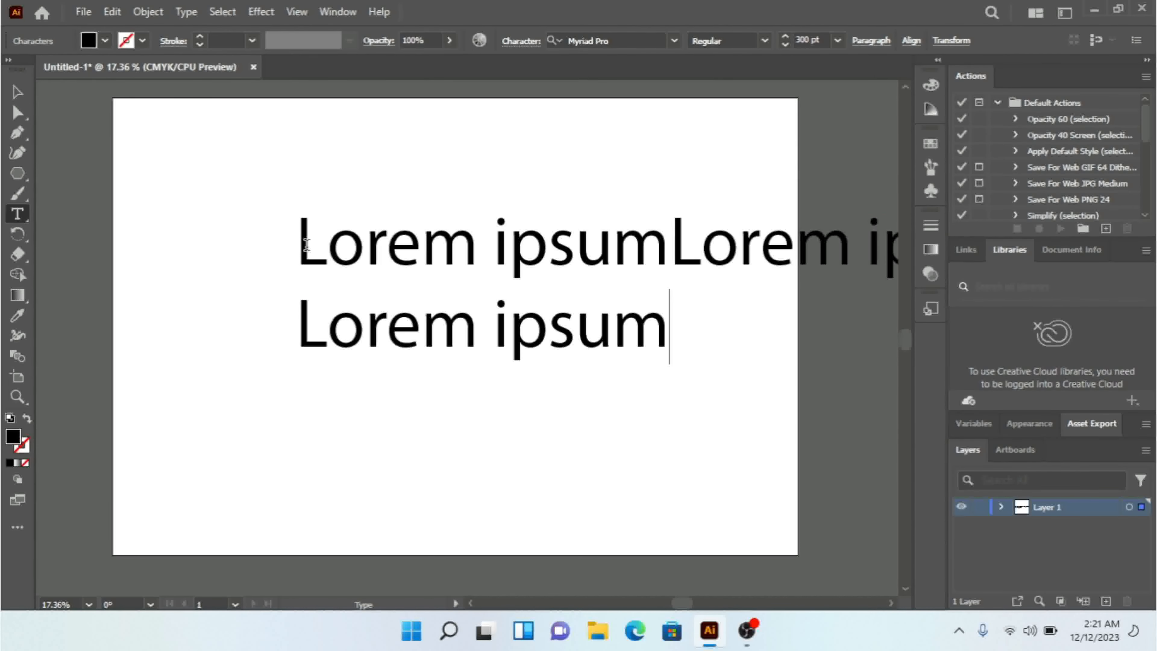
key("ctrl")
key("ctrl")
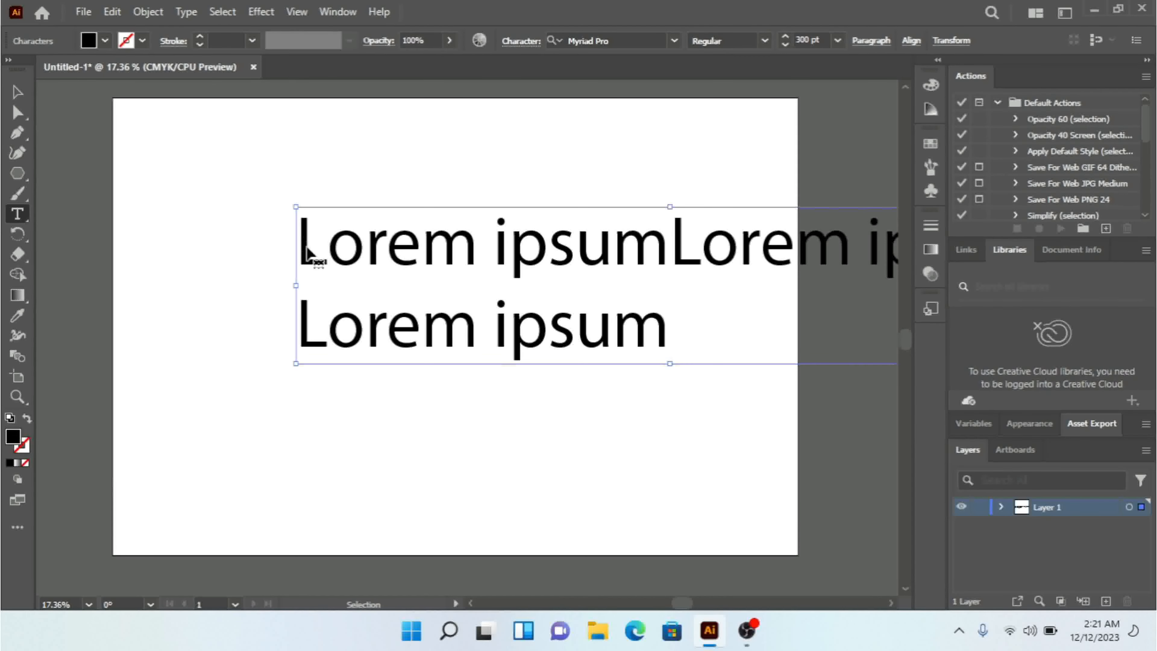
key("ctrl+v")
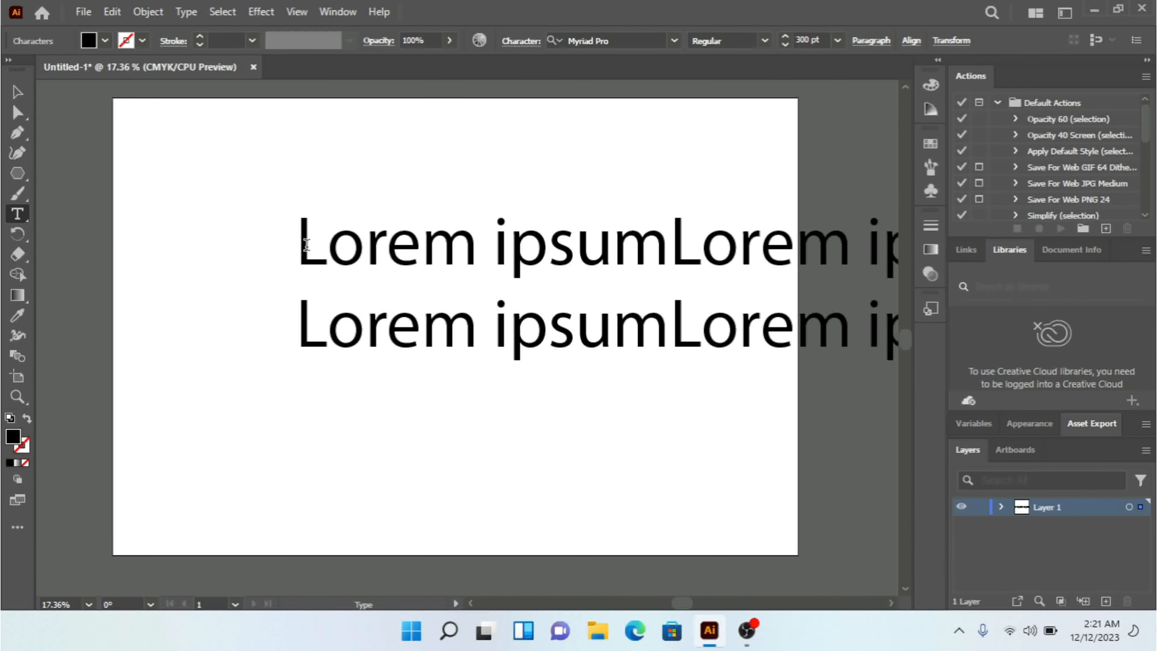
- Copy the second line of the text and paste it repeatedly below to extend the paragraph to five lines
key("shift+Left")
key("shift+Left")
key("shift+Left")
key("shift+Left")
key("shift+Left")
key("shift+Left")
key("shift+Left")
key("shift+Left")
key("shift+Left")
key("shift+Left")
key("shift+Left")
key("shift+Left")
key("shift+Left")
key("shift+Left")
key("shift+Left")
key("shift+Left")
key("shift+Left")
key("shift+Left")
key("shift+Left")
key("shift+Left")
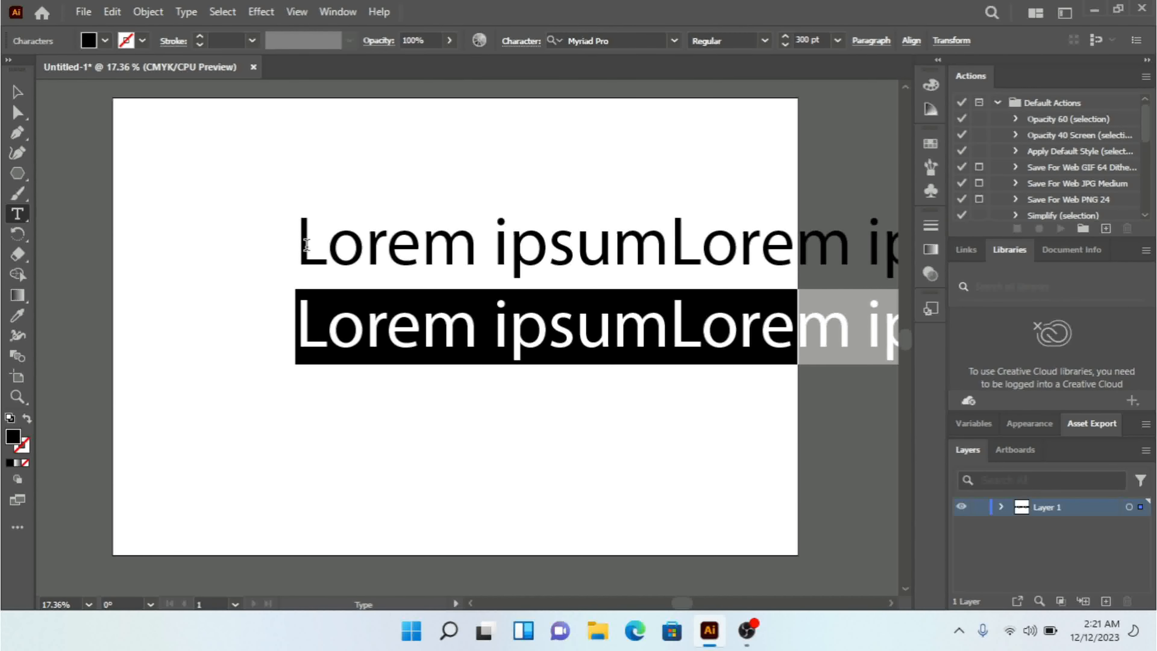
key("ctrl+c")
key("Right")
key("Return")
key("ctrl+v")
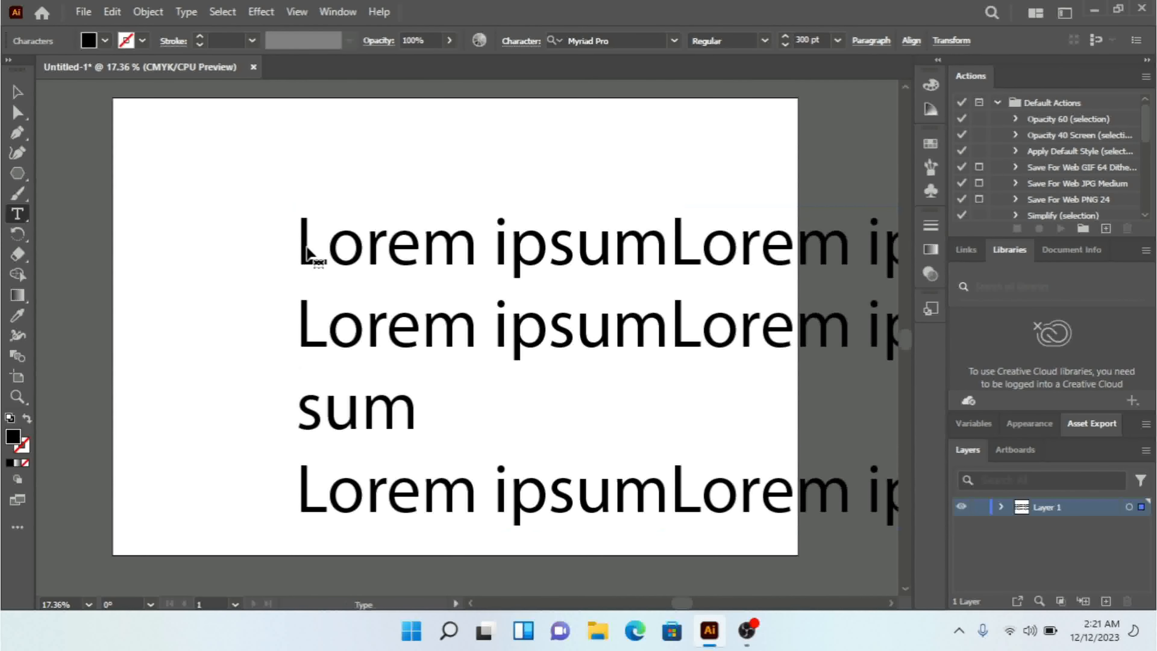
key("ctrl+v")
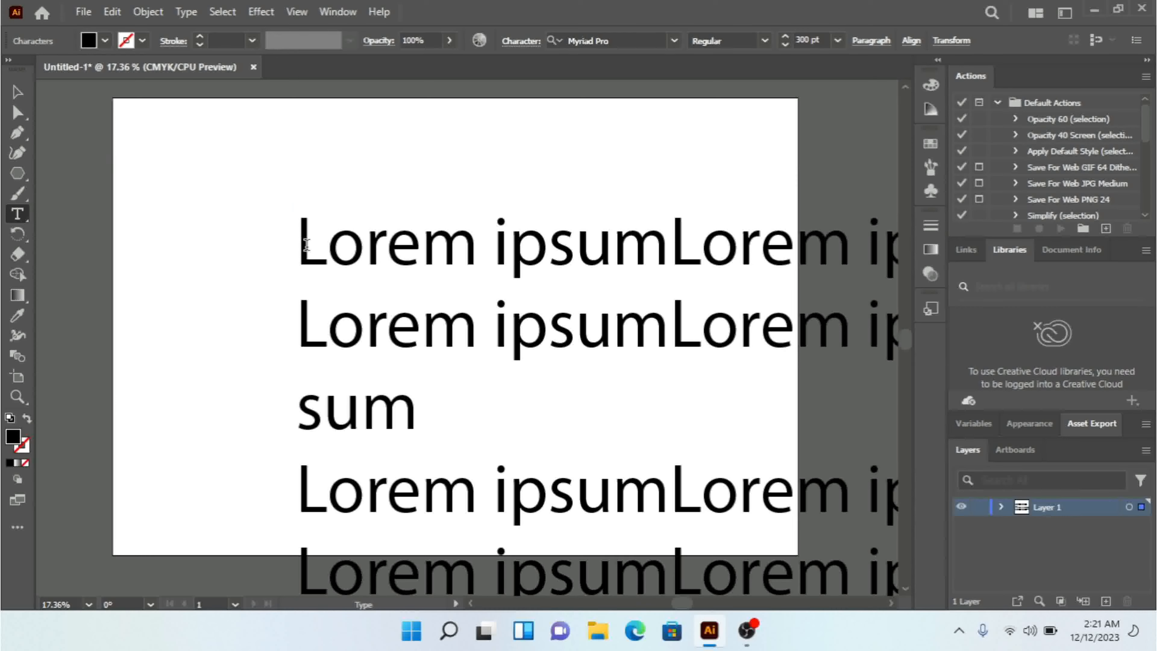
key("Escape")
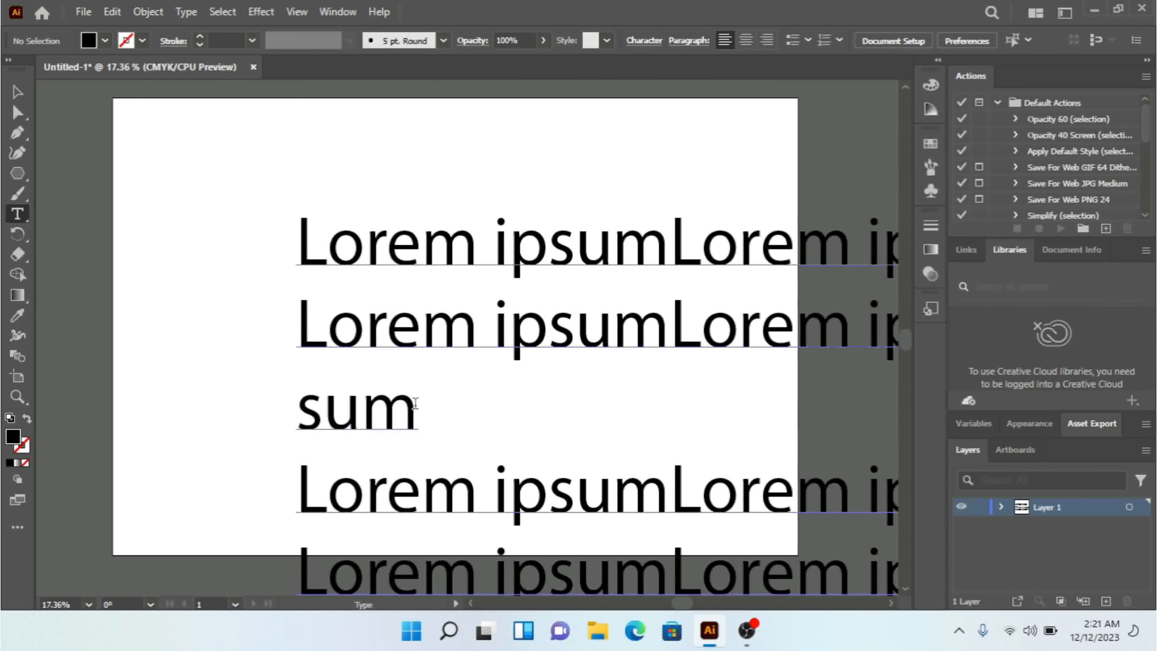
- Paste the copied text after "sum" on the third line and move the text block to the artboard's upper-left area
left_click(414, 402)
key("ctrl+v")
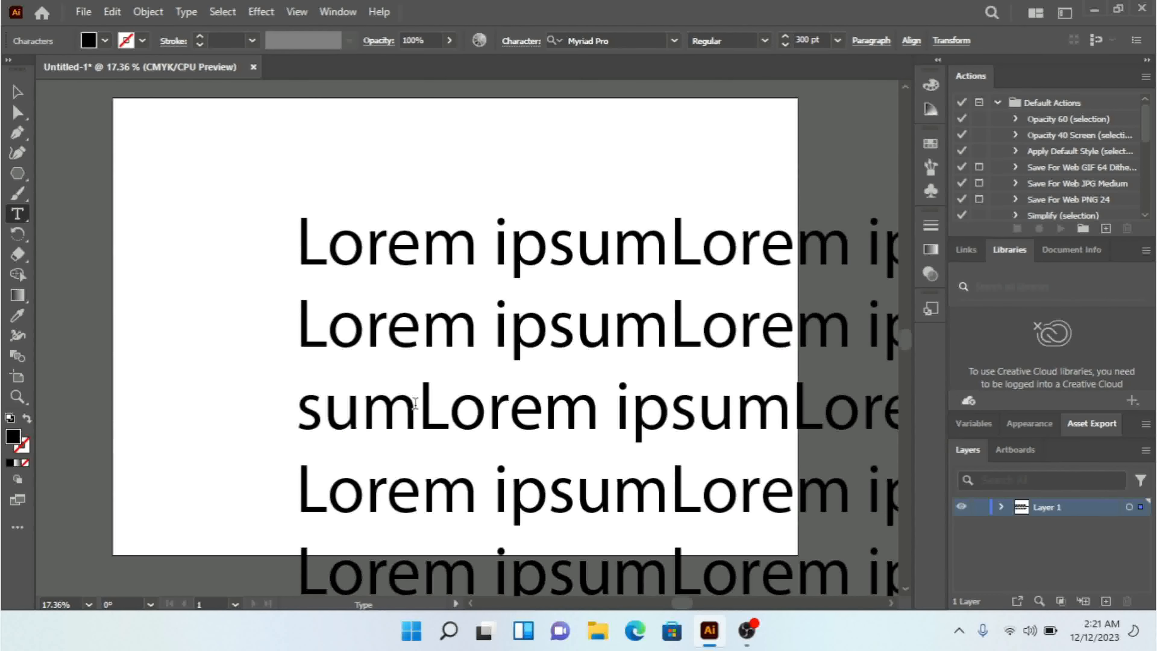
left_click(17, 92)
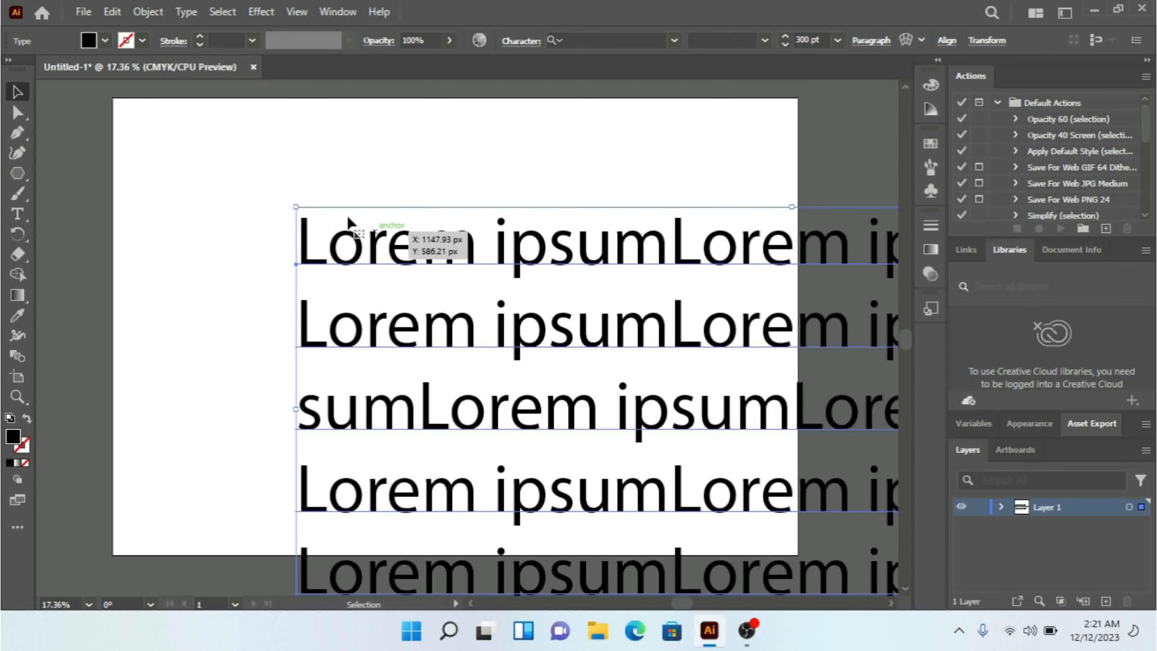
left_click_drag(468, 337, 308, 252)
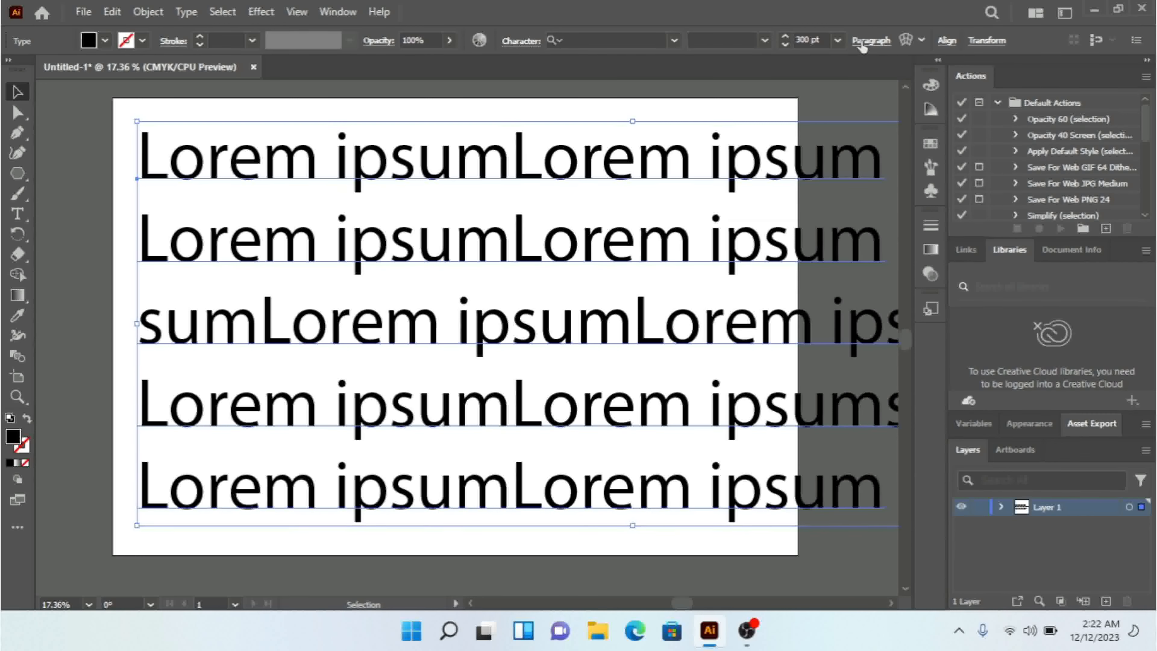
- Align the paragraph to the center, switch it to right alignment, and move the text block back onto the artboard
left_click(865, 42)
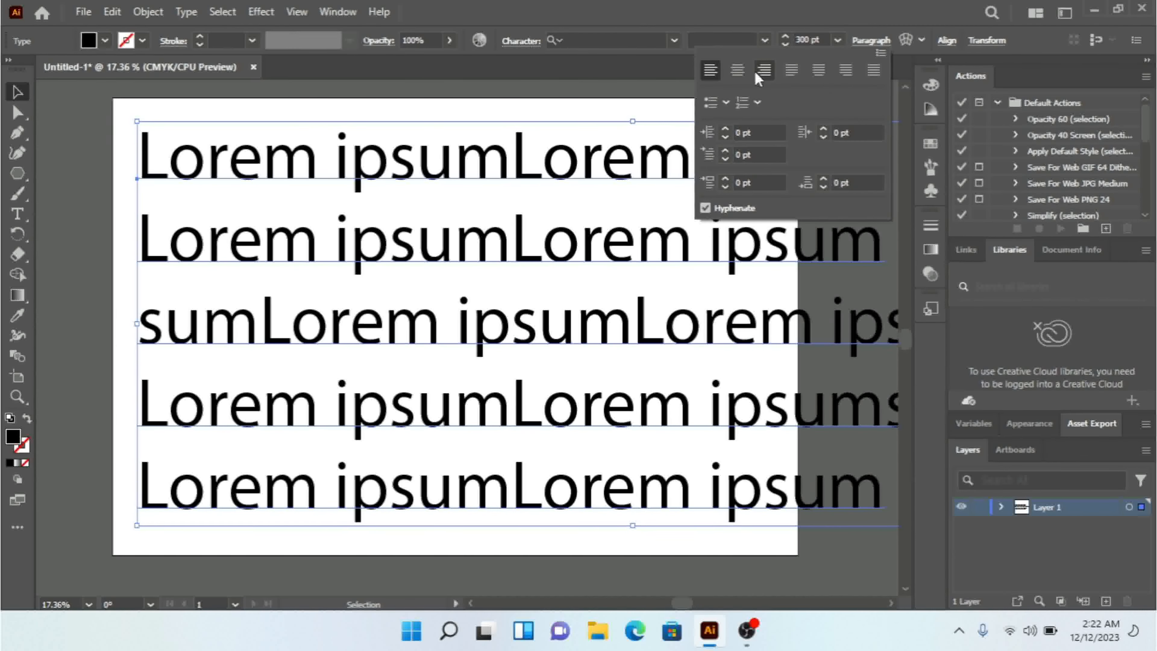
left_click(734, 76)
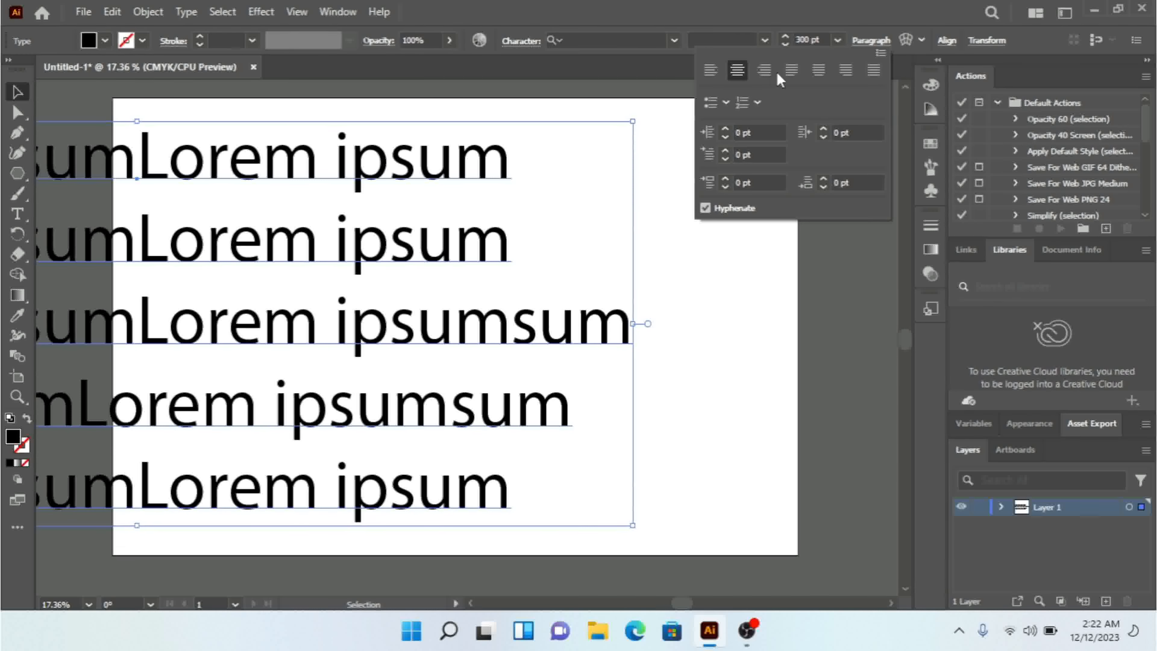
left_click(765, 73)
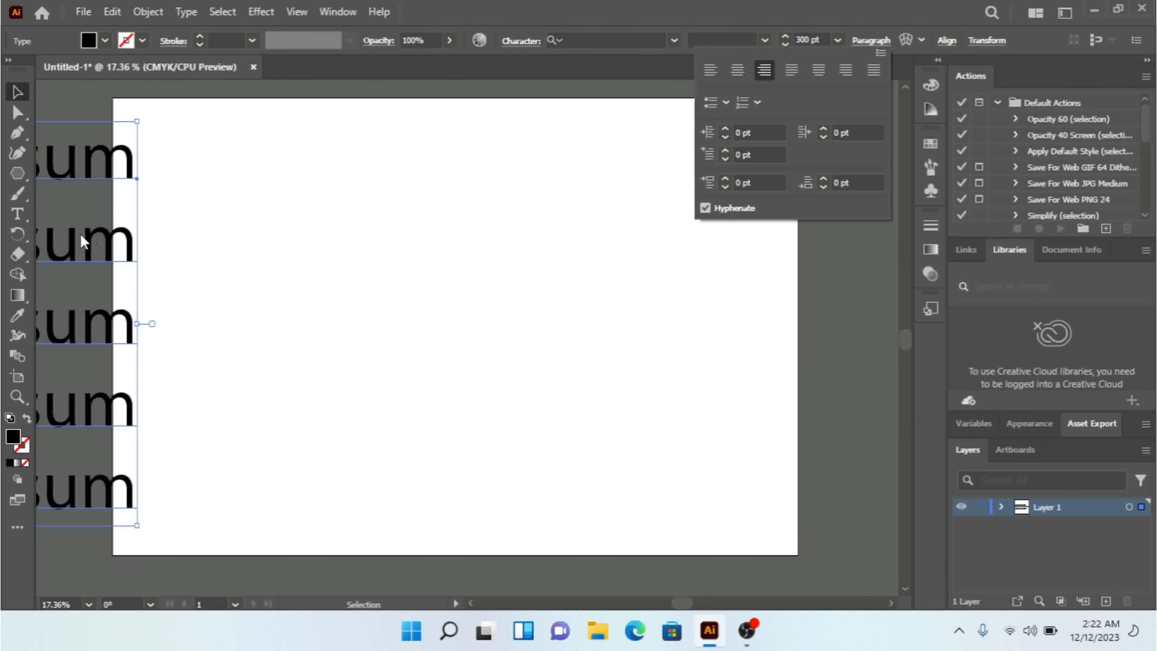
left_click(116, 169)
left_click_drag(123, 161, 650, 180)
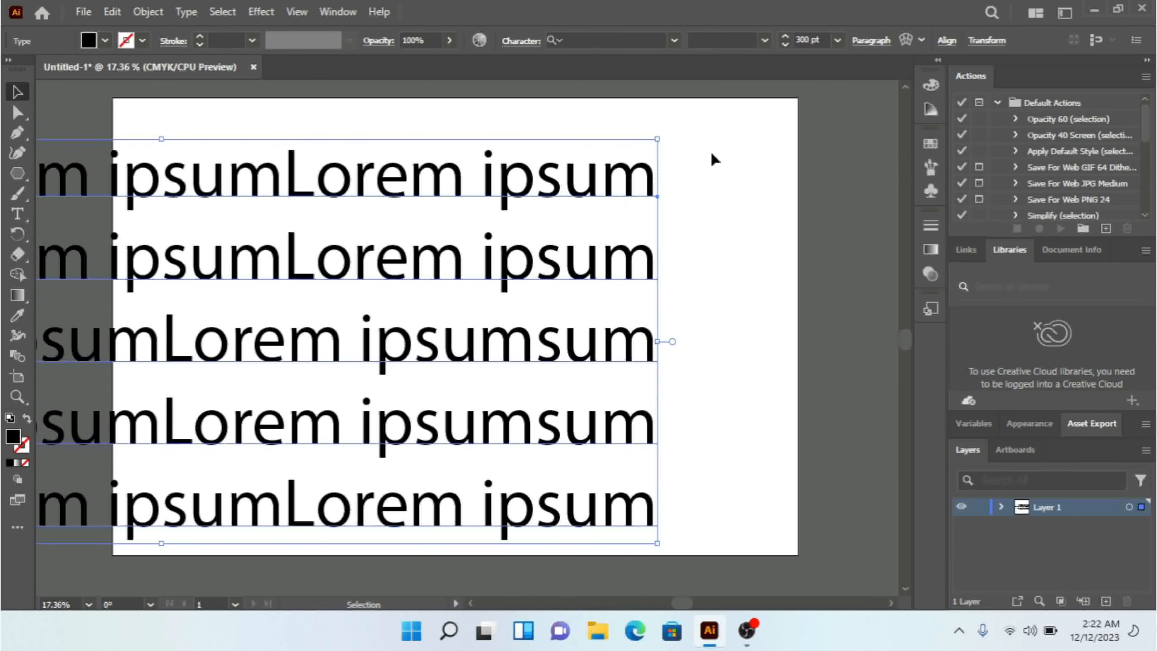
- Justify the paragraph with the last line aligned left and move the text block to the artboard's left edge
left_click(874, 41)
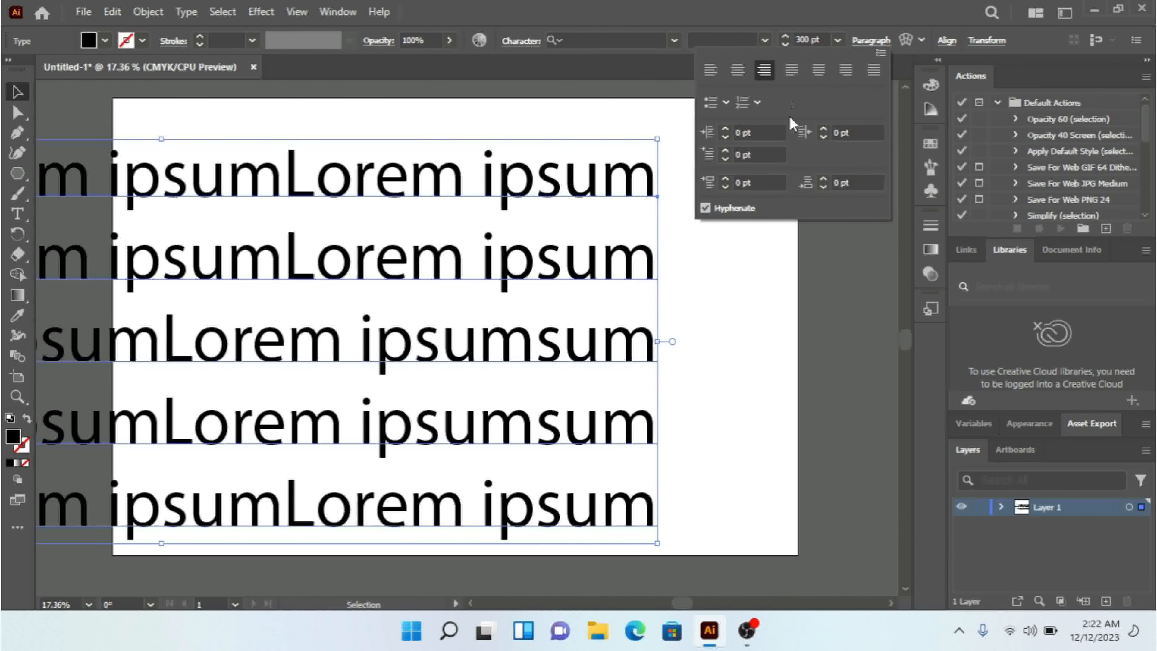
left_click(789, 77)
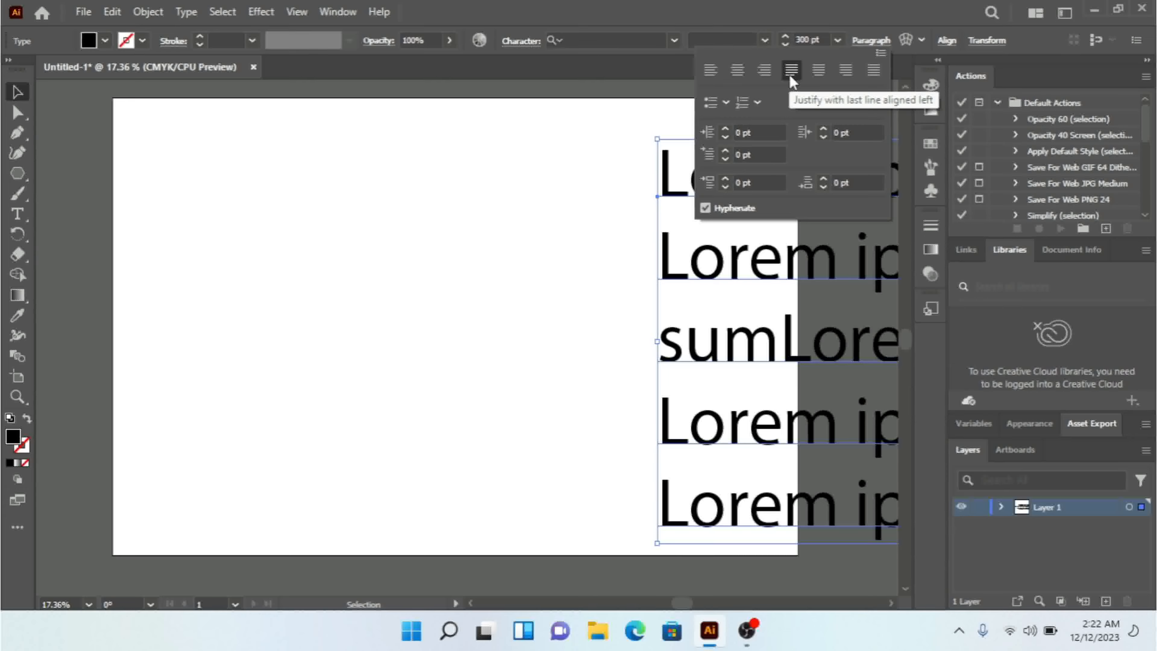
left_click_drag(830, 348, 295, 345)
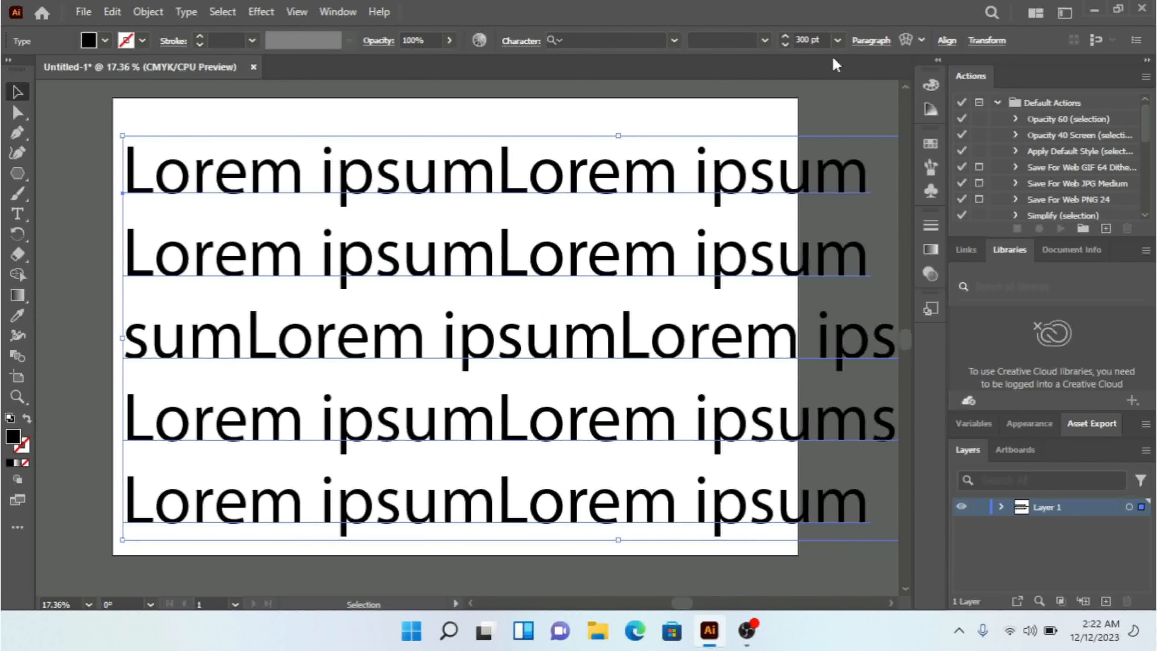
- Try the remaining justification options on the point text: last line aligned center, last line aligned right, and all lines
left_click(871, 45)
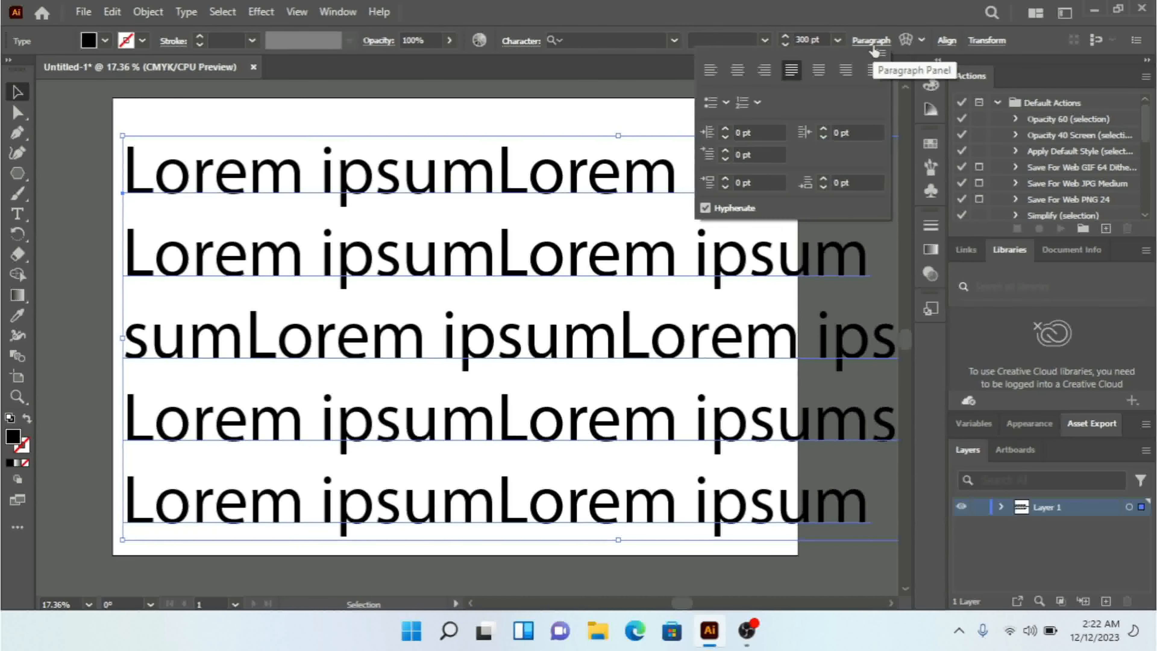
left_click(815, 75)
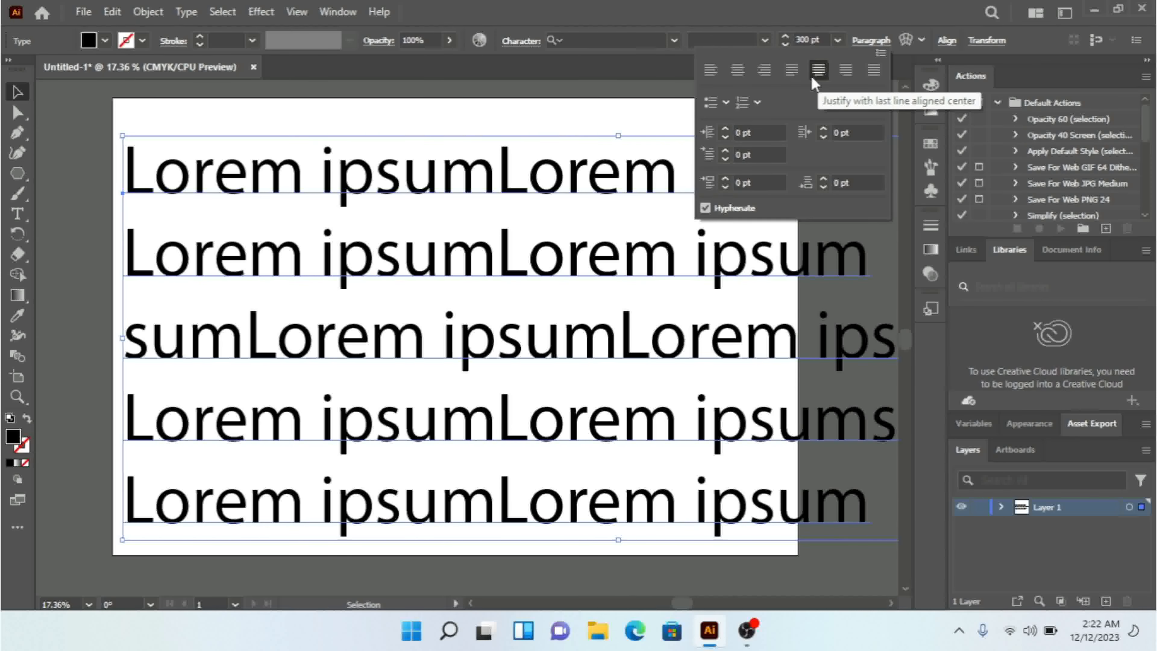
left_click(846, 71)
left_click(876, 71)
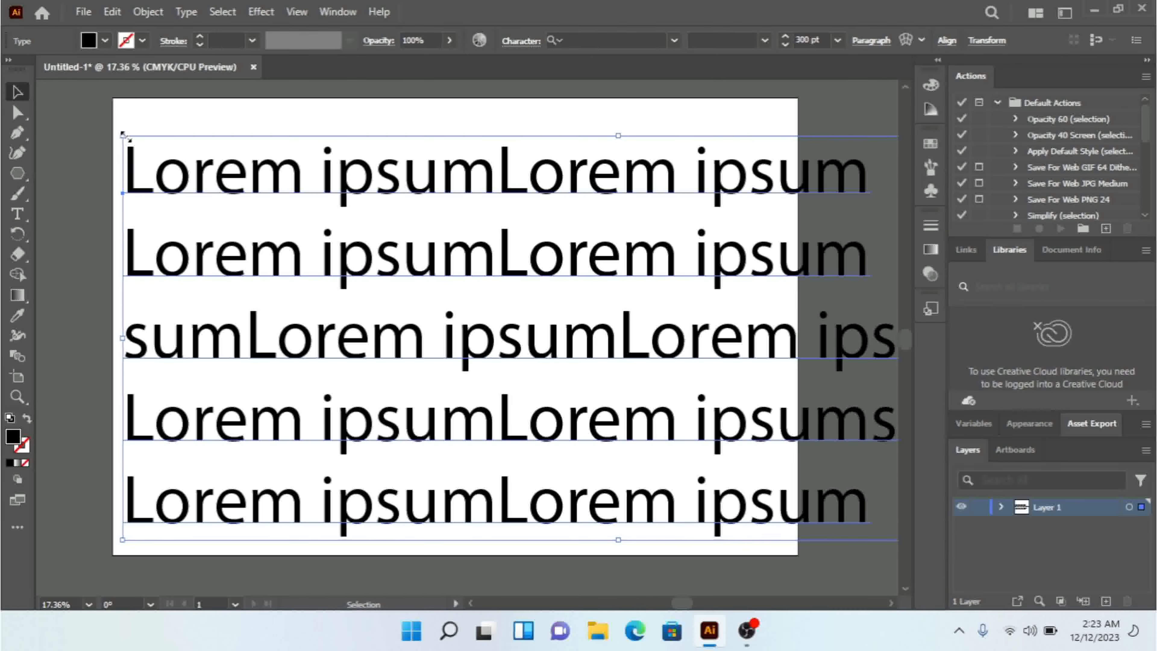
left_click_drag(123, 134, 298, 258)
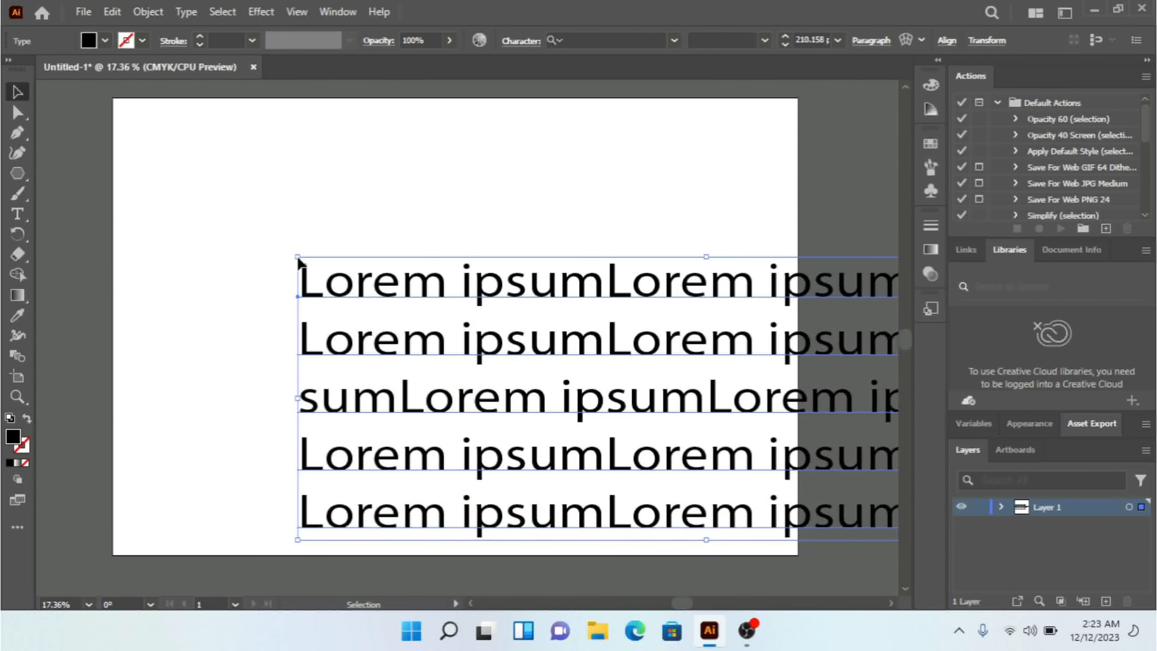
left_click_drag(333, 285, 210, 189)
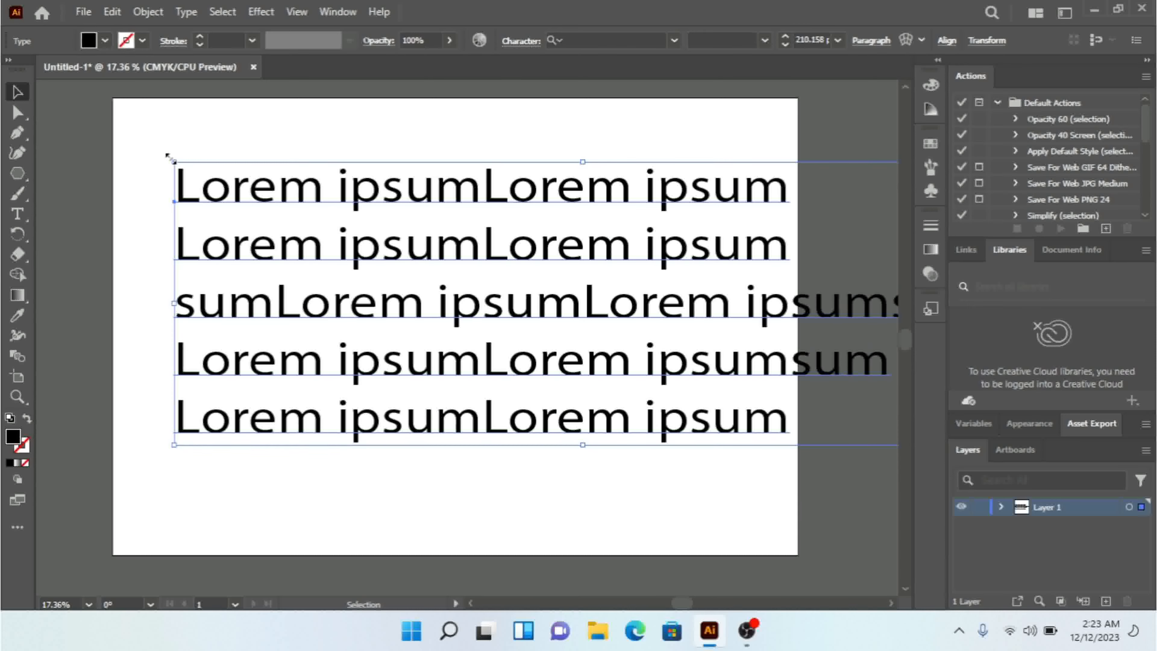
key("ctrl+z")
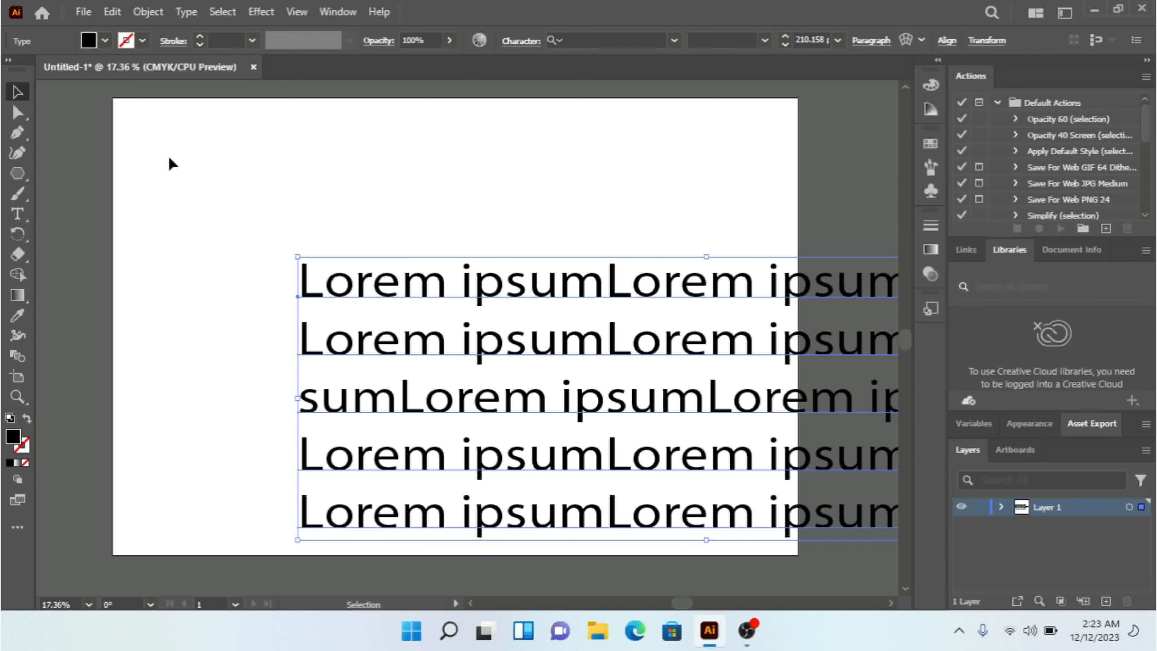
key("ctrl+z")
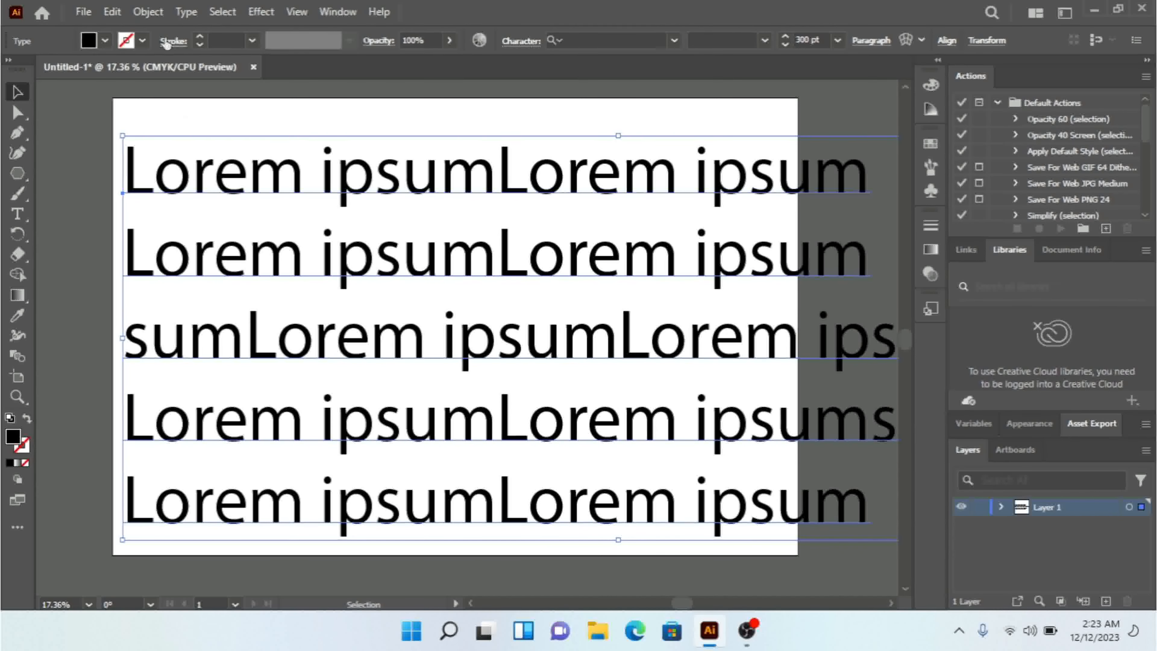
- Convert the point text to area type and shift the text block left across the artboard
left_click(186, 12)
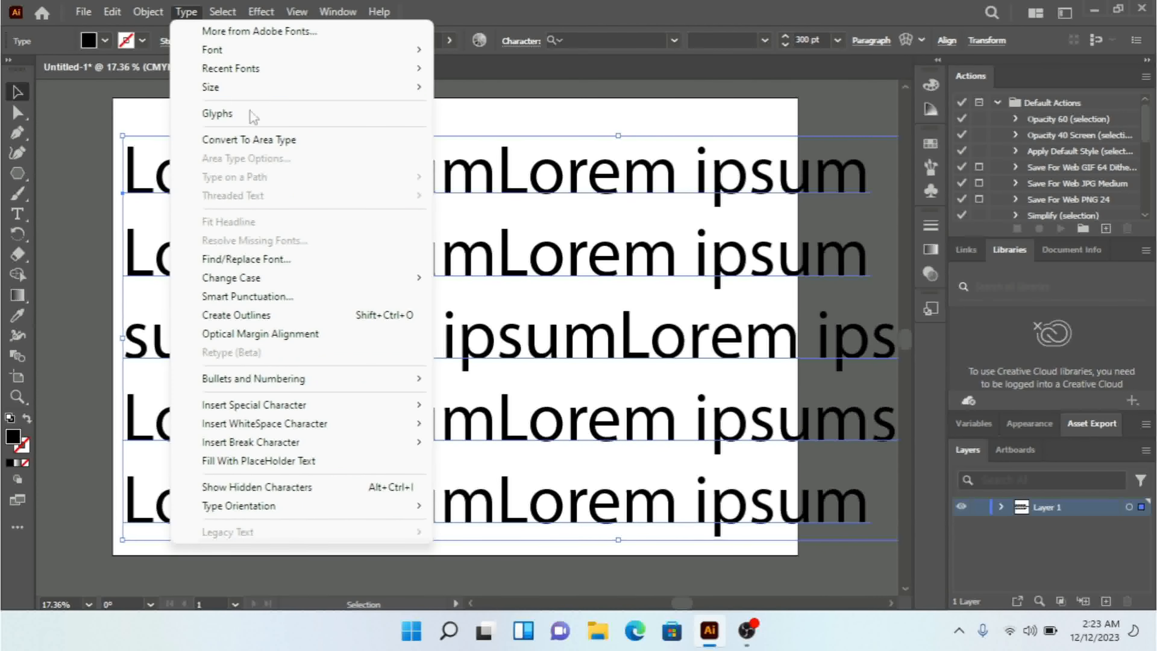
left_click(276, 141)
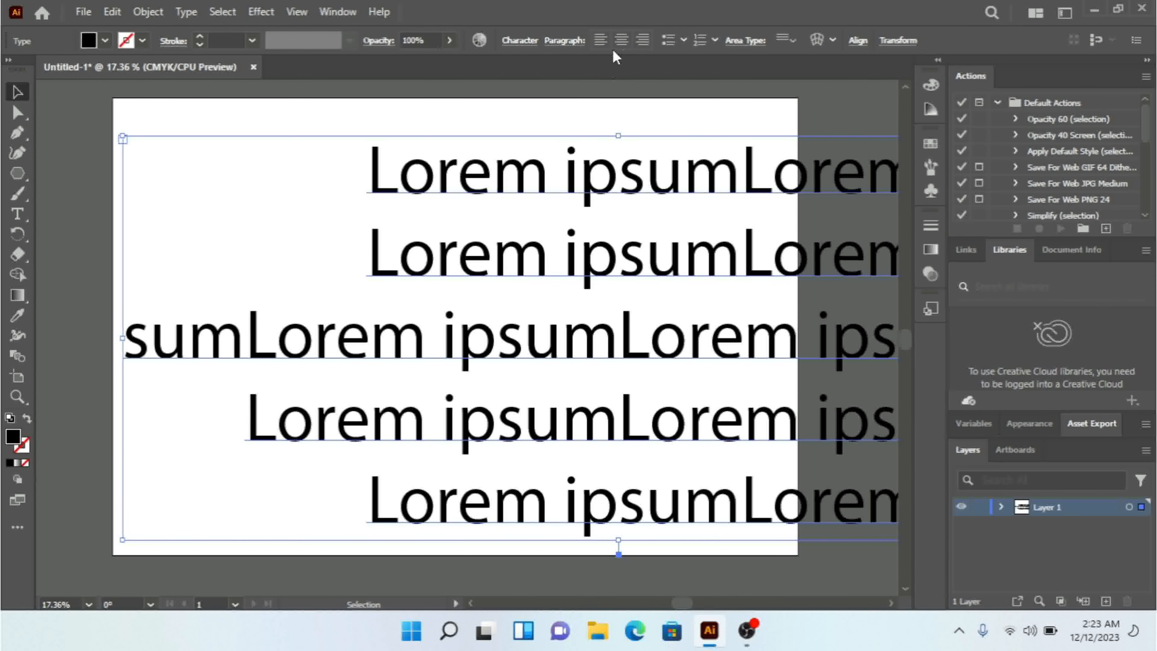
left_click_drag(594, 183, 423, 194)
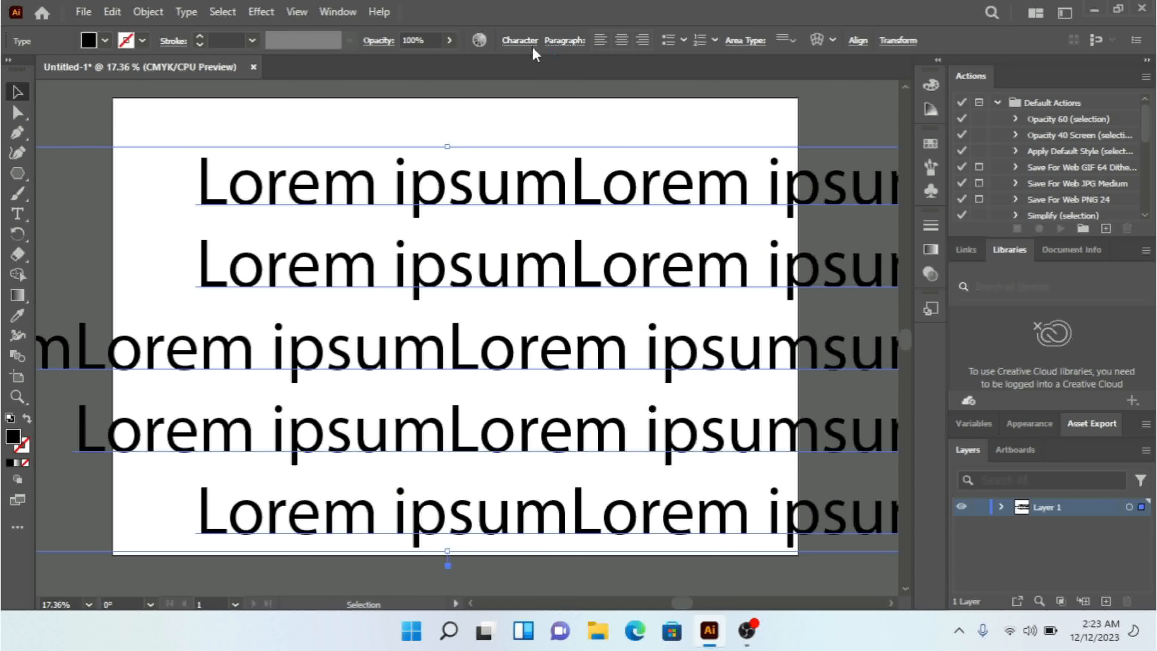
- Justify the area text with the last line aligned left, center, and finally right
left_click(570, 41)
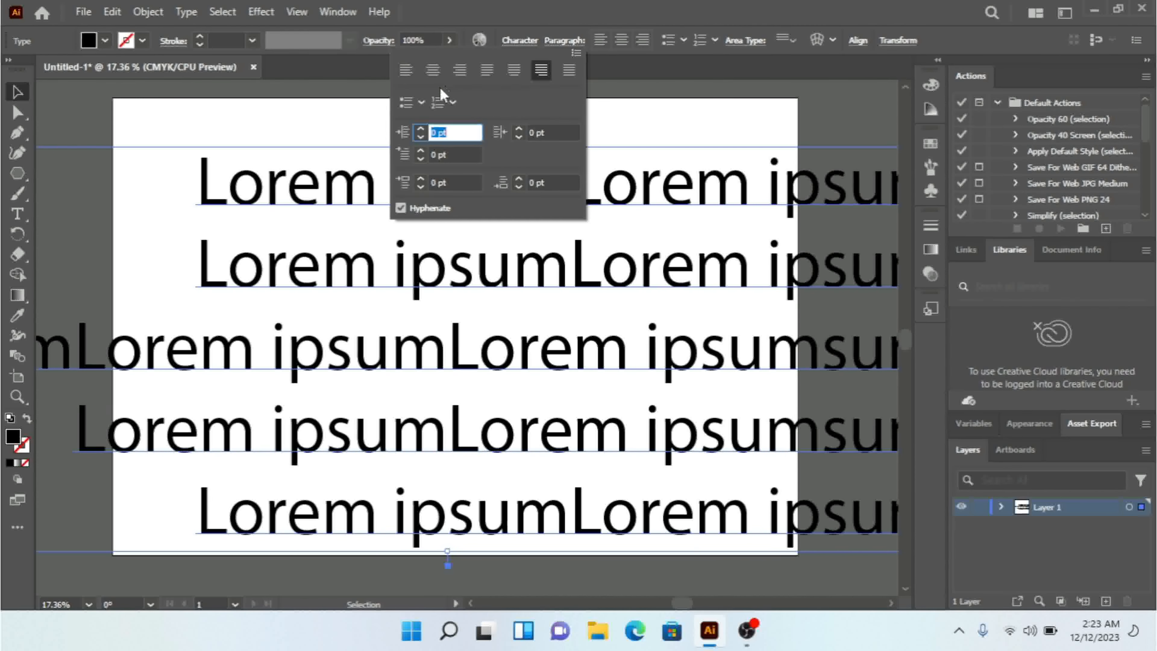
left_click(484, 71)
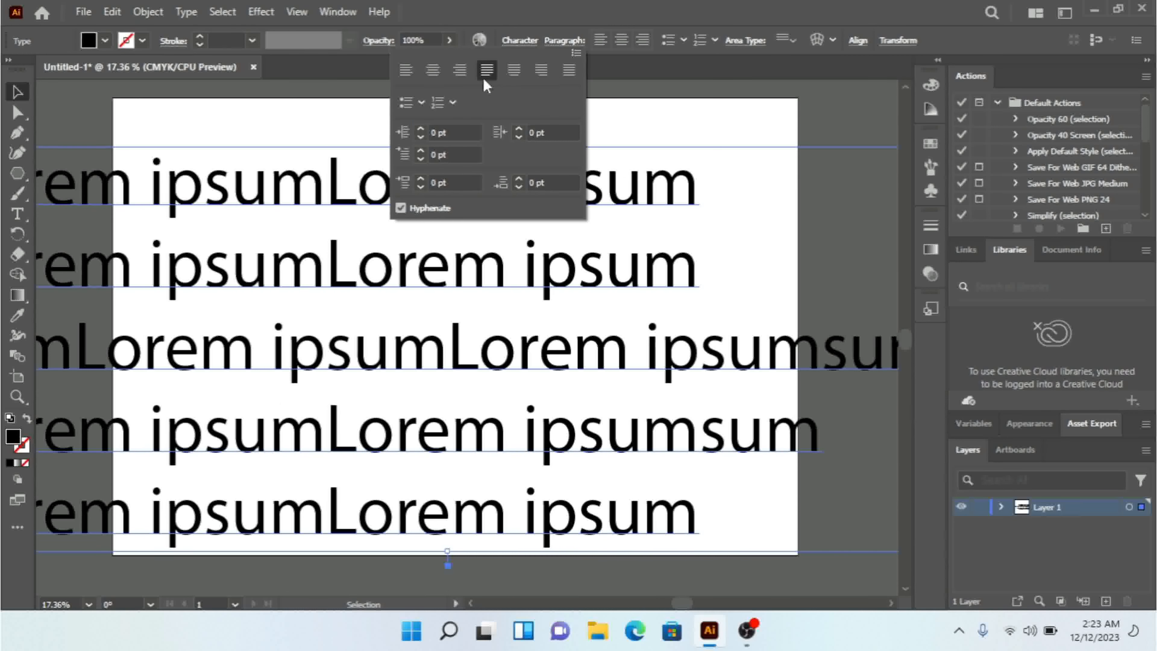
left_click(516, 71)
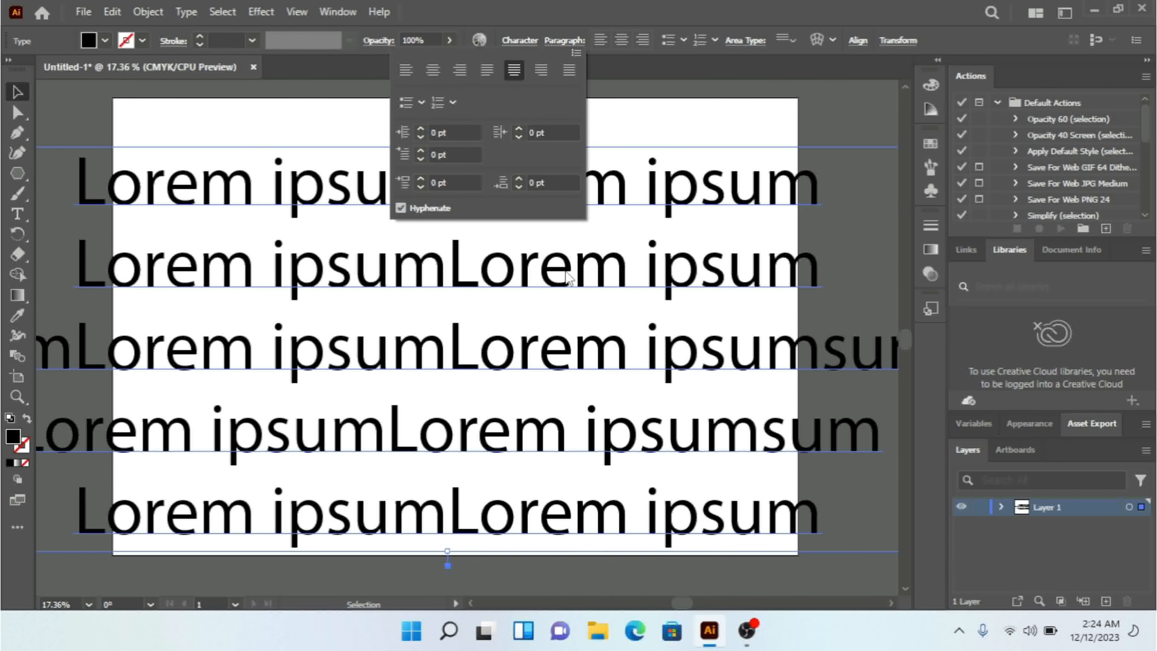
left_click(541, 71)
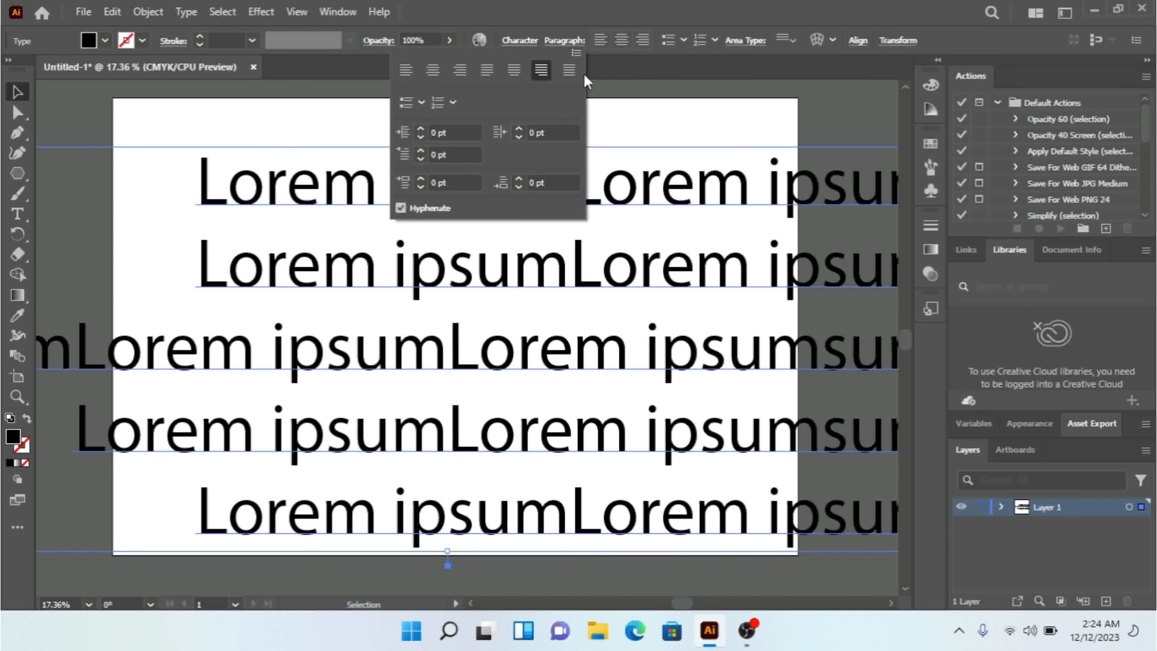
- Try justifying all lines and justifying with the last line centered on the area text, finishing with left alignment
left_click(568, 69)
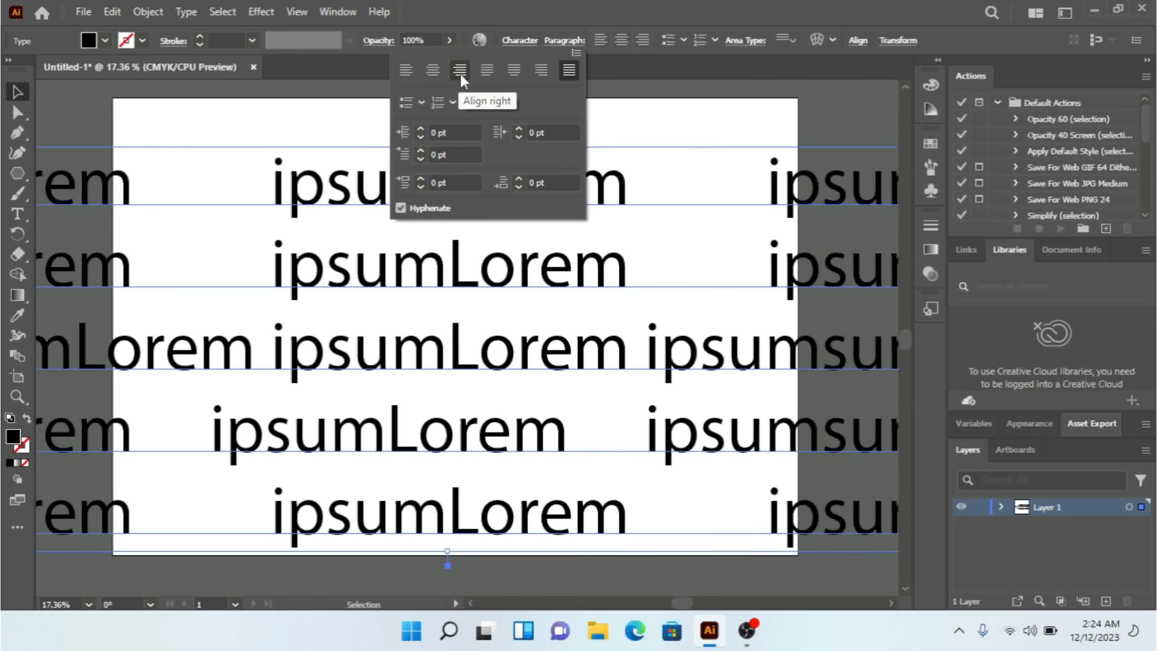
left_click(404, 80)
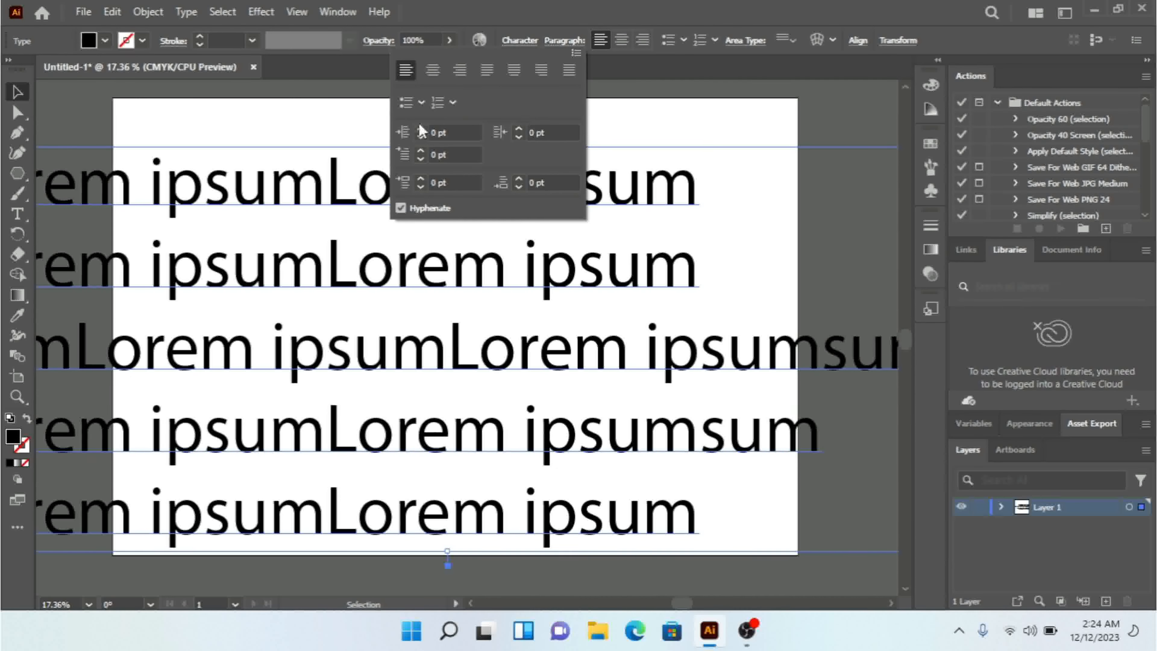
left_click(514, 70)
left_click(406, 71)
- Move the area text onto the artboard and shrink its frame to a wide block in the artboard's upper half
left_click(201, 203)
left_click_drag(200, 203, 428, 199)
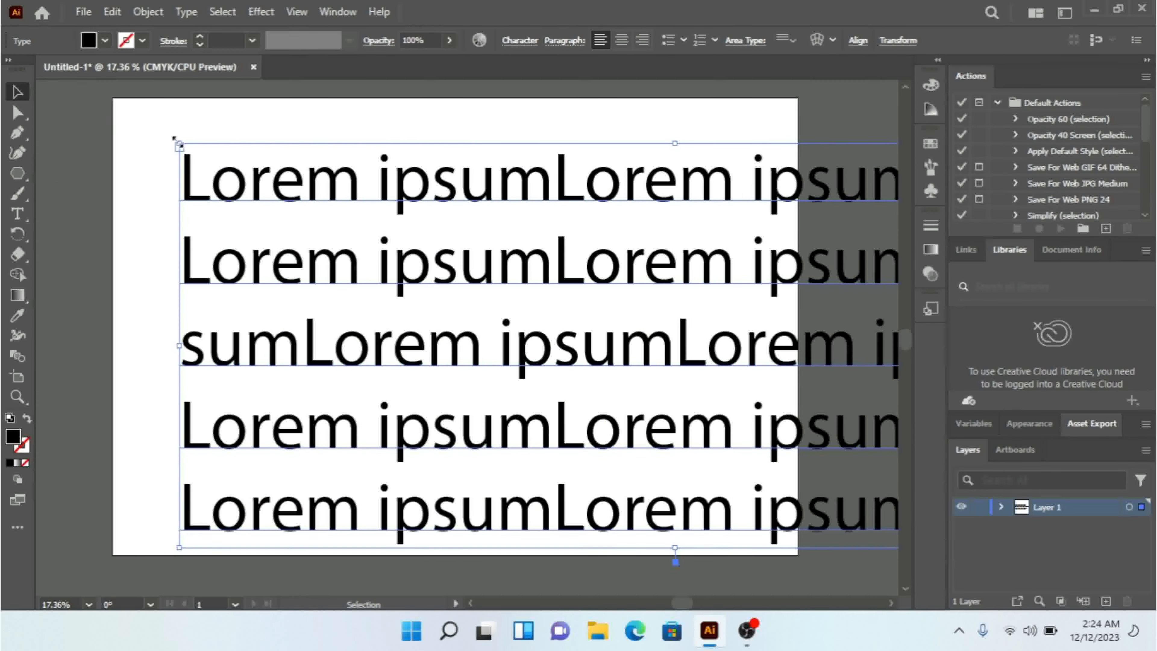
left_click_drag(177, 142, 508, 341)
left_click_drag(601, 380, 229, 185)
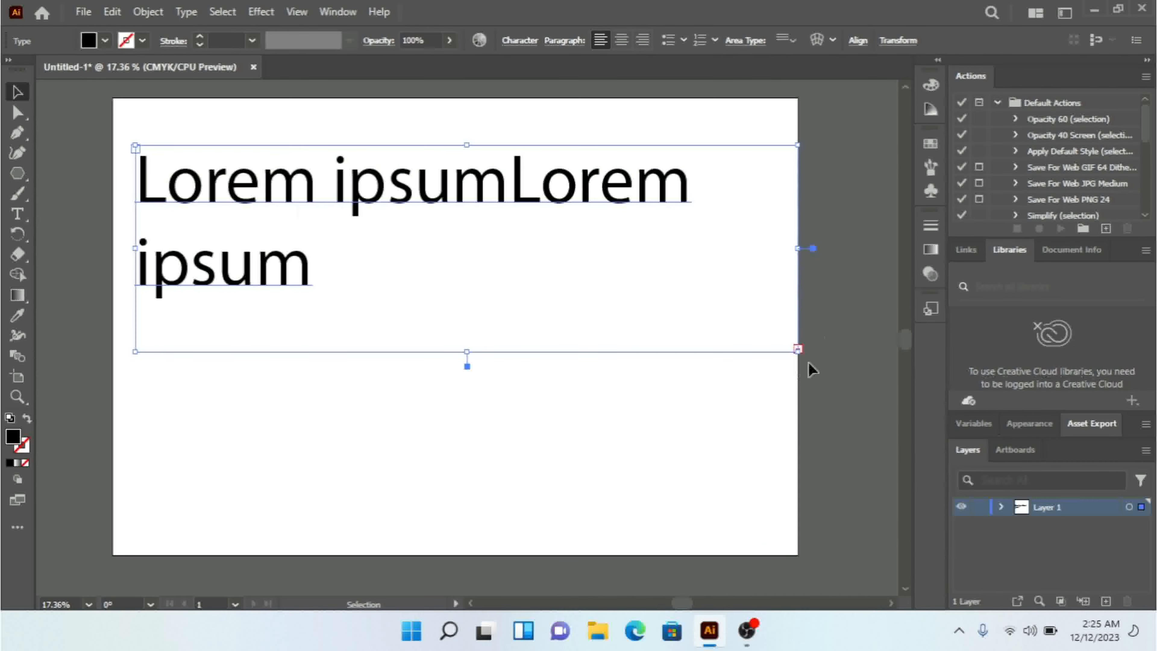
- Reshape the text frame into a tall block about 60% of the artboard's width and place it near the artboard's middle
left_click_drag(799, 251, 551, 258)
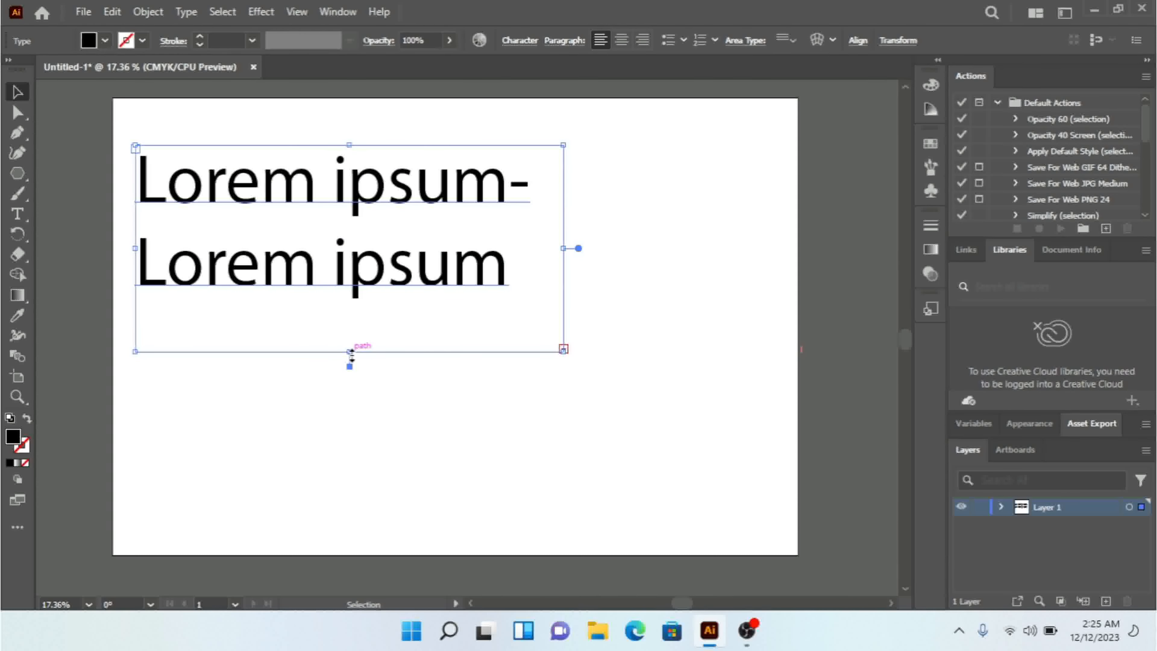
left_click_drag(349, 351, 349, 546)
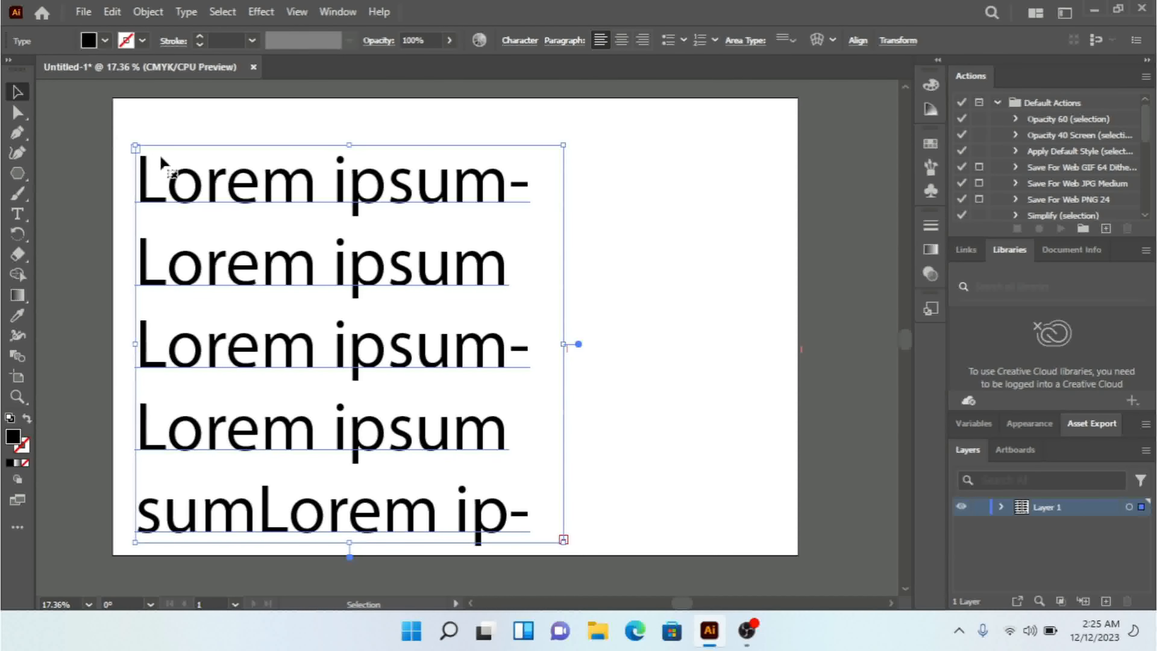
left_click_drag(209, 177, 314, 173)
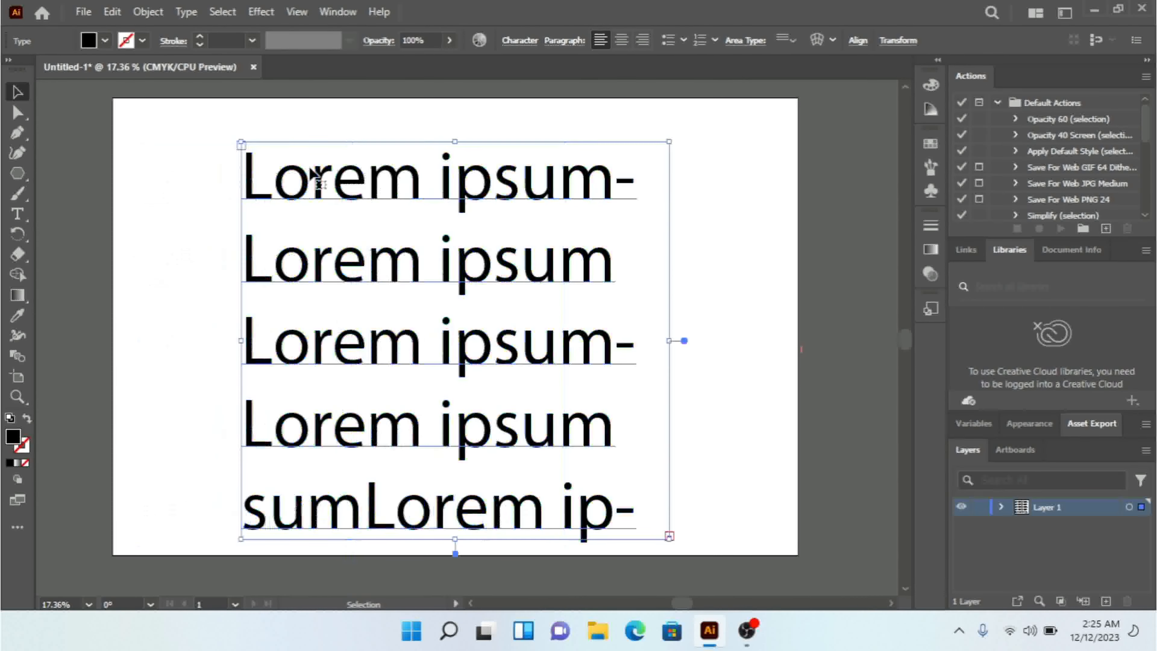
- Set the font size of all the text in the frame to 180 pt and return to object selection
double_click(356, 185)
key("ctrl+a")
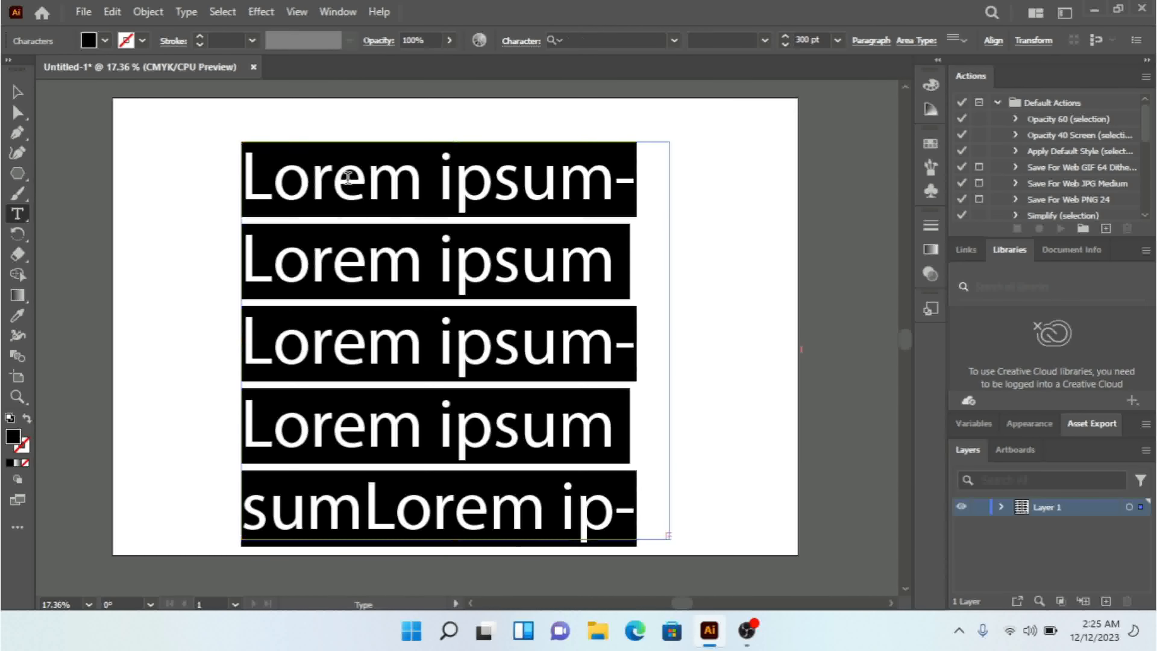
left_click(810, 40)
type("1")
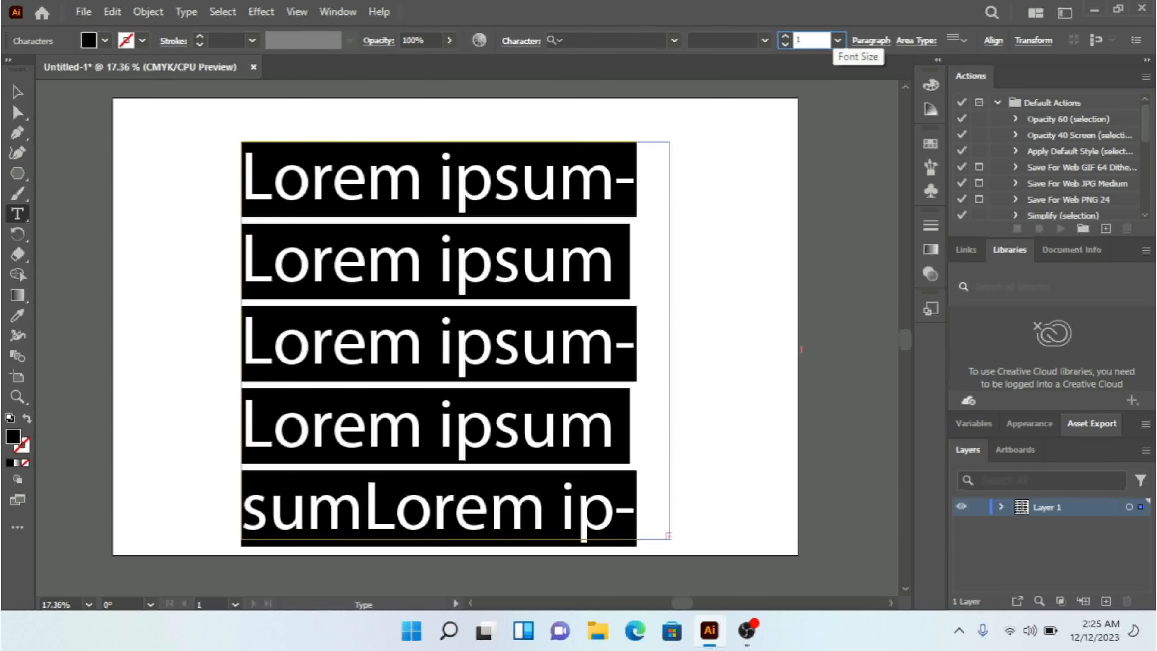
type("80")
key("Return")
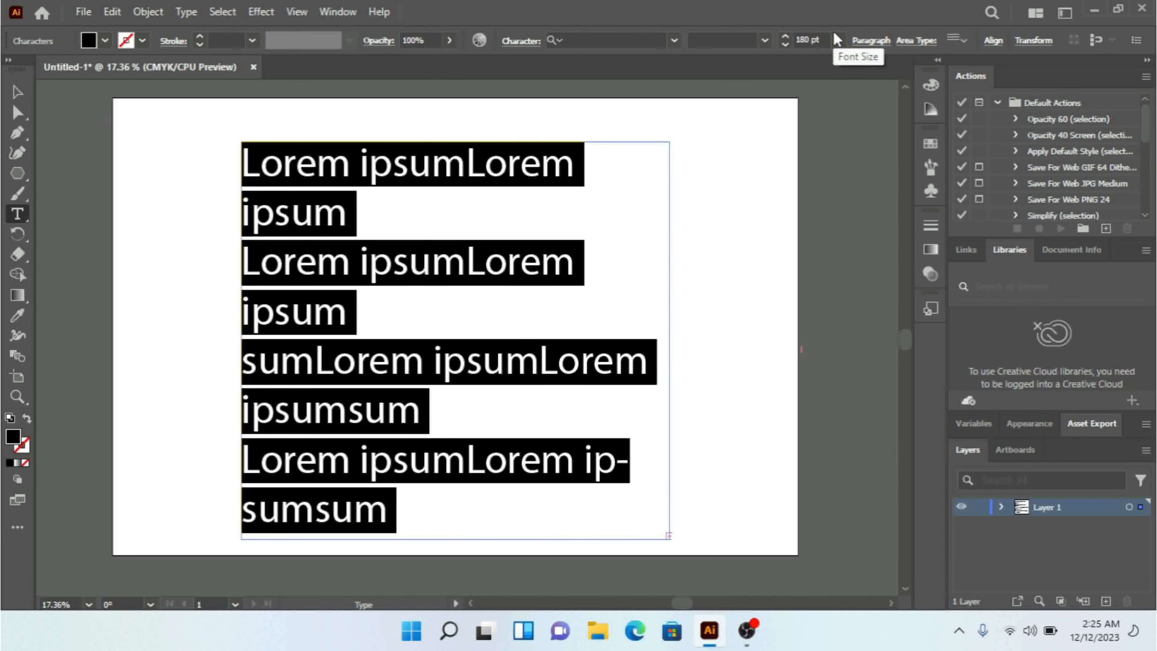
left_click(655, 296)
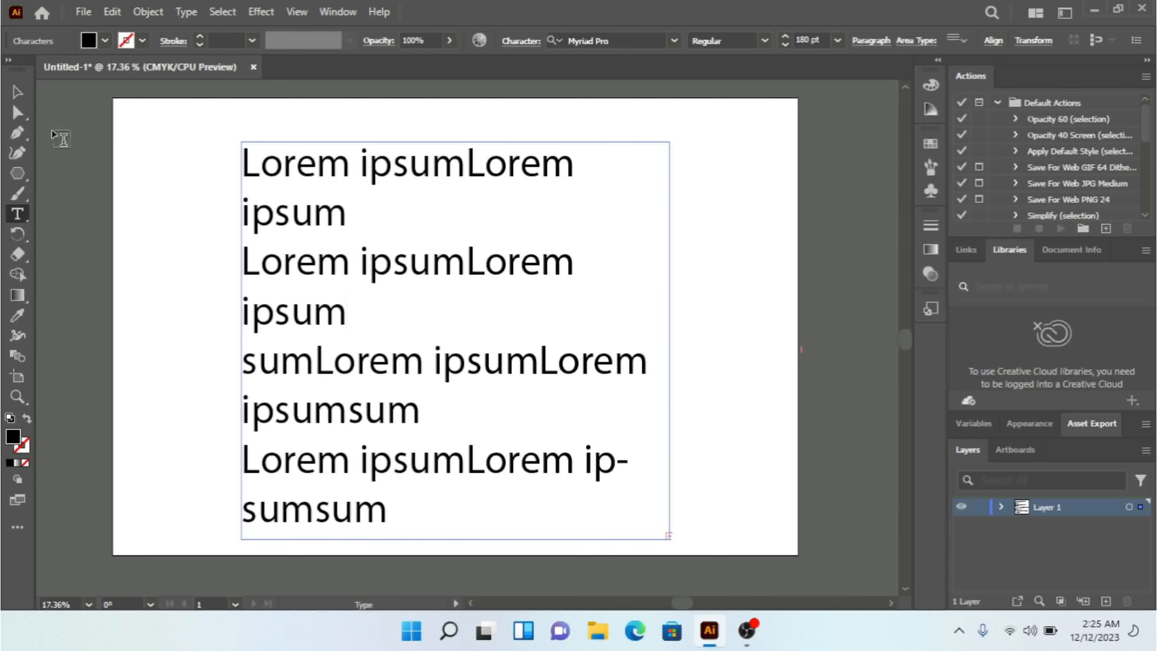
left_click(18, 92)
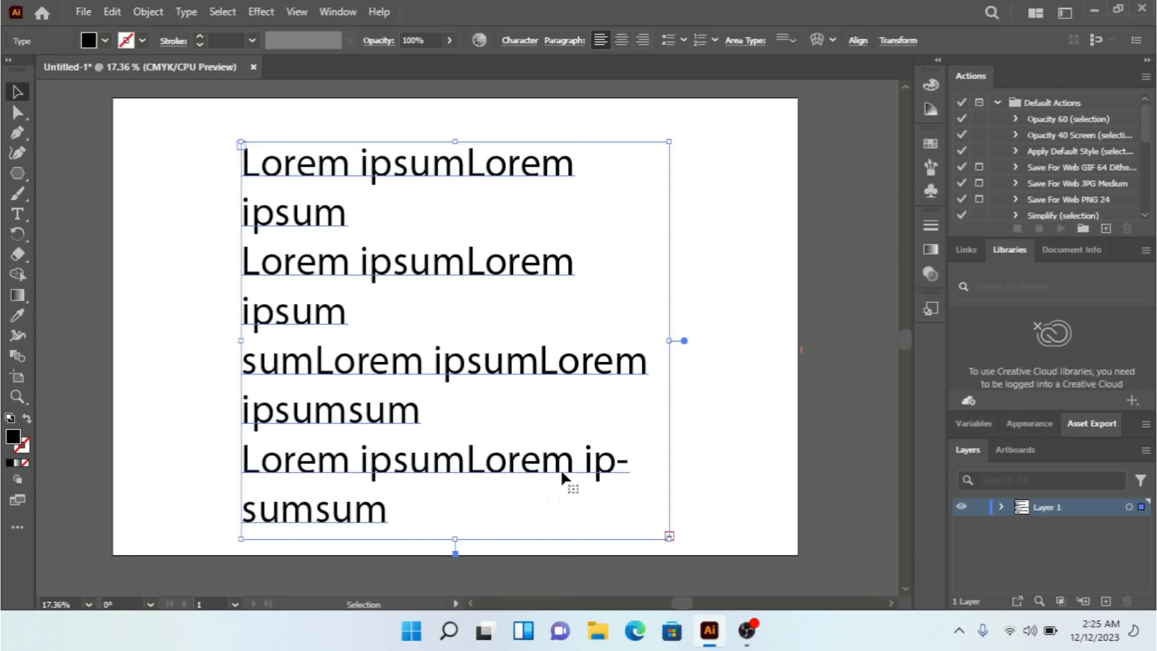
- Resize the text frame to about 2676 by 1144 px to fit five lines, and move it slightly down and left
left_click_drag(459, 536, 459, 441)
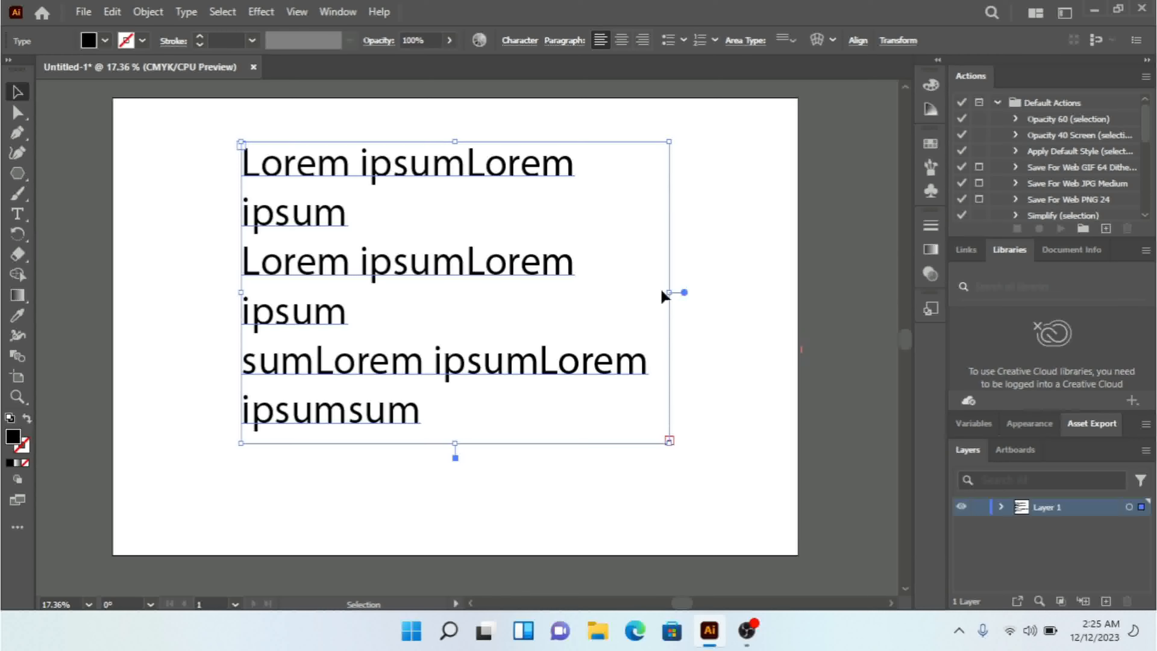
left_click_drag(669, 291, 808, 300)
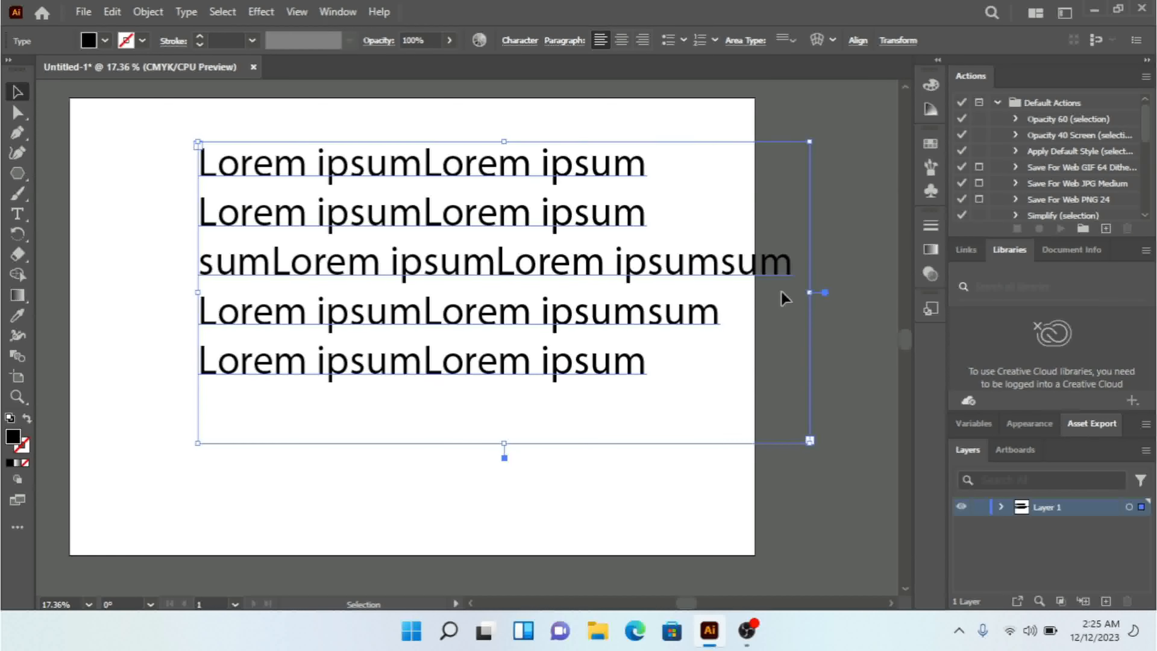
left_click_drag(504, 445, 496, 402)
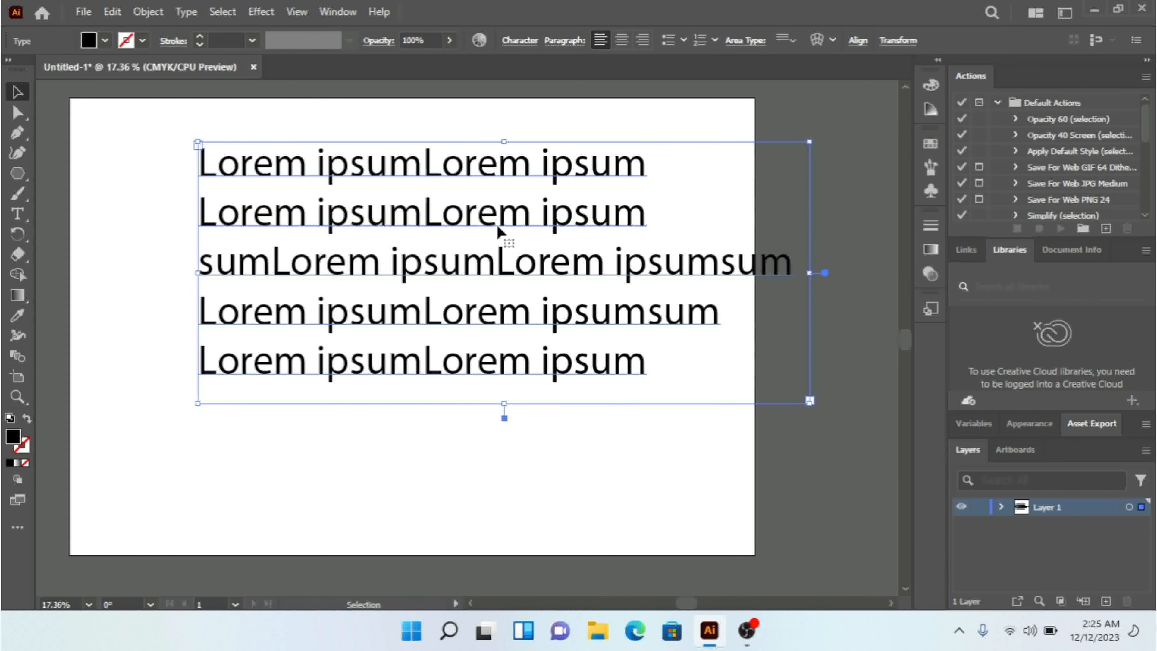
left_click_drag(497, 221, 466, 258)
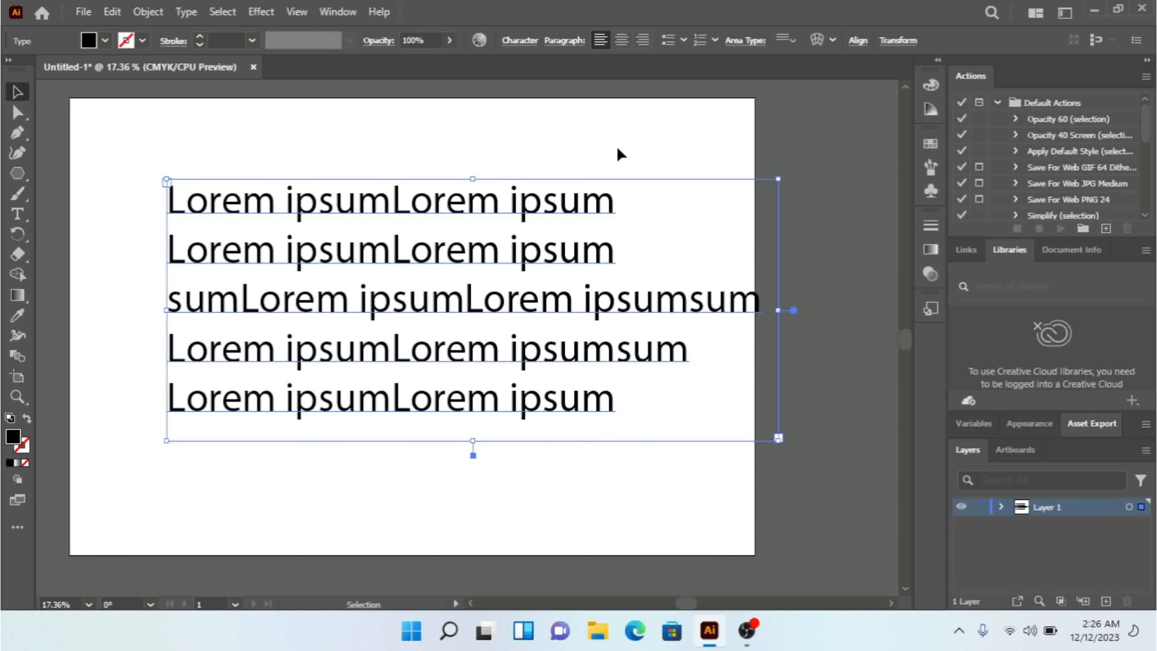
- Set the area text's left indent to 48 pt and its right indent to 36 pt
left_click(573, 44)
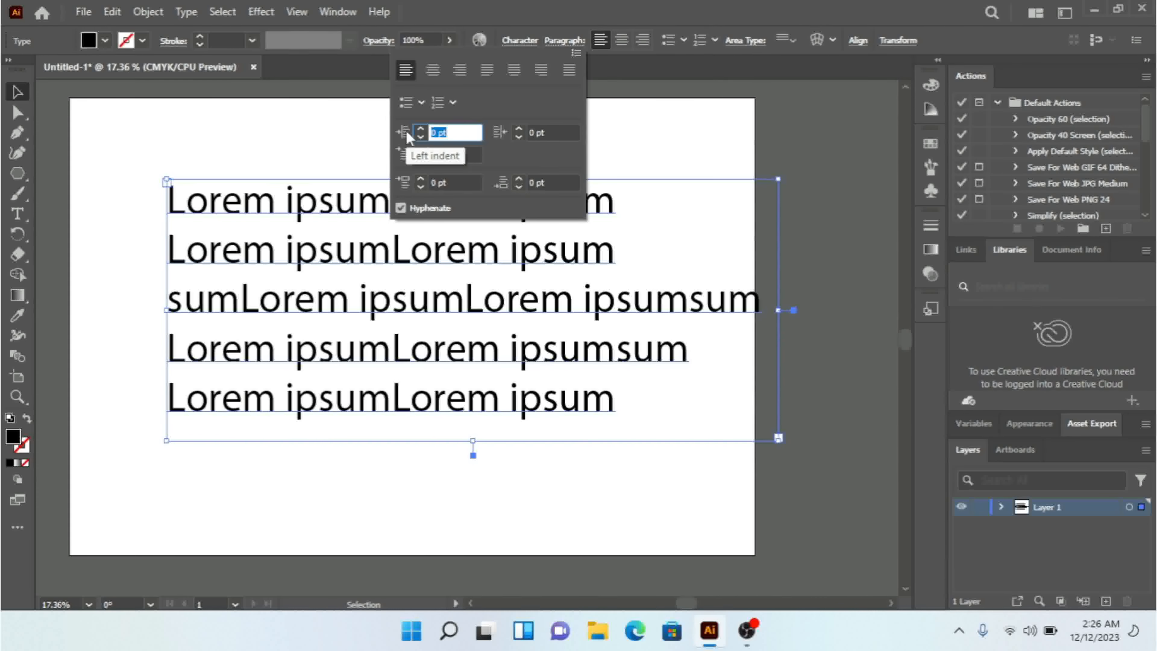
left_click(419, 130)
left_click(419, 129)
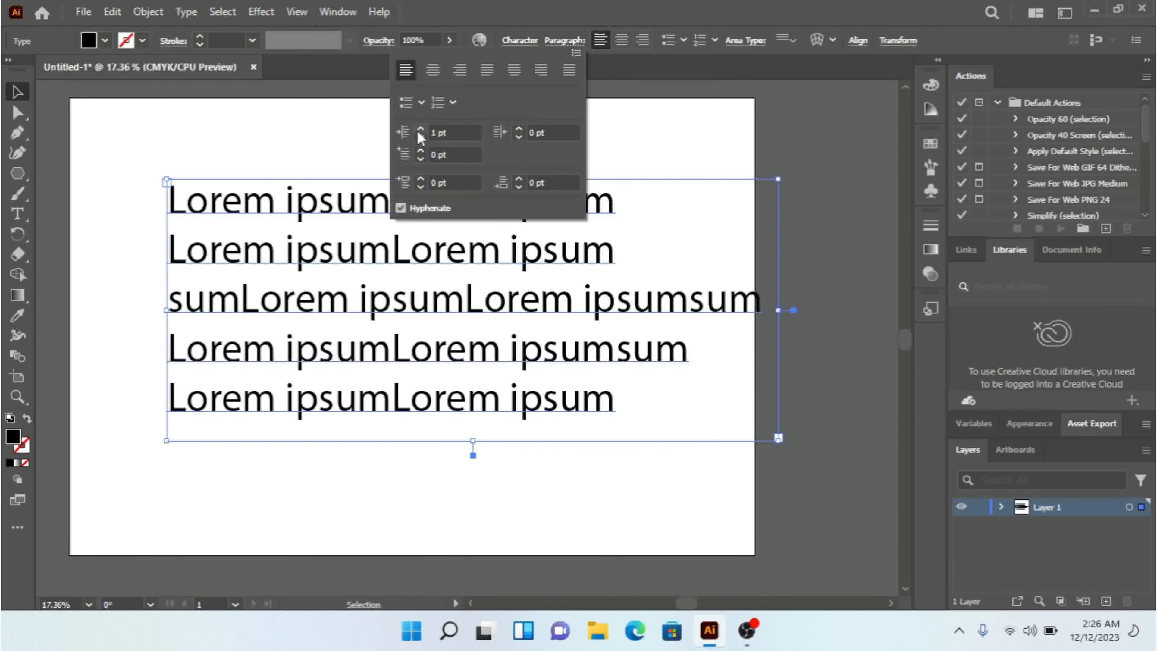
left_click(420, 130)
left_click(419, 130)
left_click(418, 132)
left_click(418, 132)
left_click(419, 132)
left_click(418, 132)
left_click(420, 131)
left_click(419, 131)
left_click(419, 132)
left_click(419, 131)
left_click(419, 132)
left_click(419, 132)
left_click(420, 131)
left_click(419, 132)
left_click(419, 132)
left_click(420, 131)
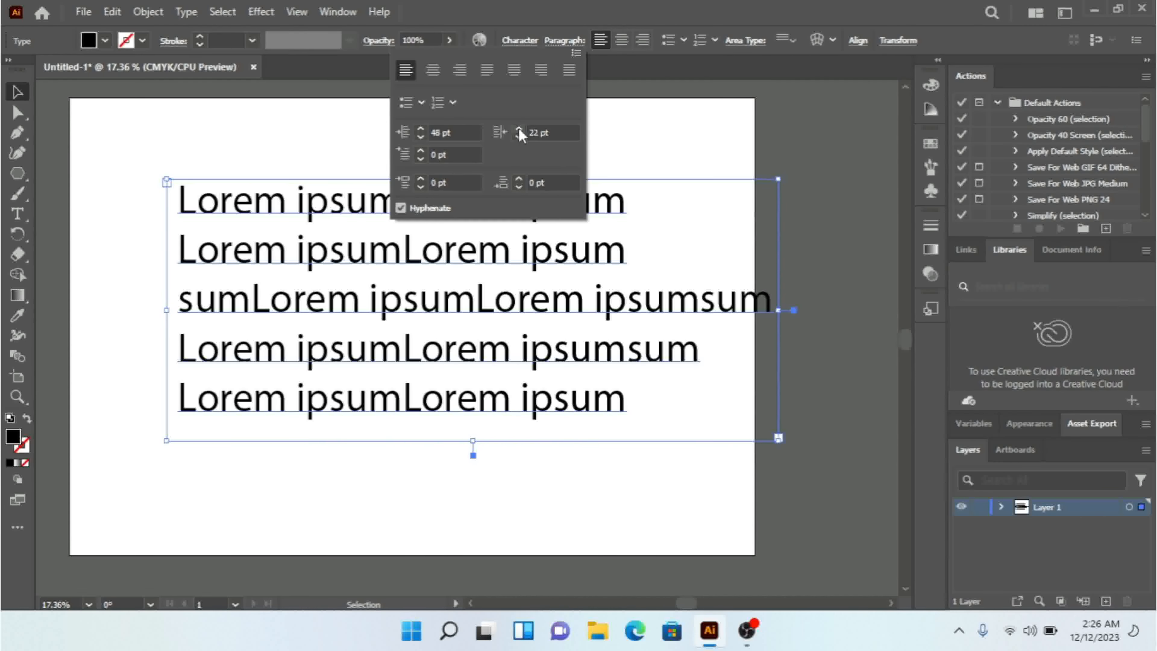
left_click(519, 129)
left_click(519, 129)
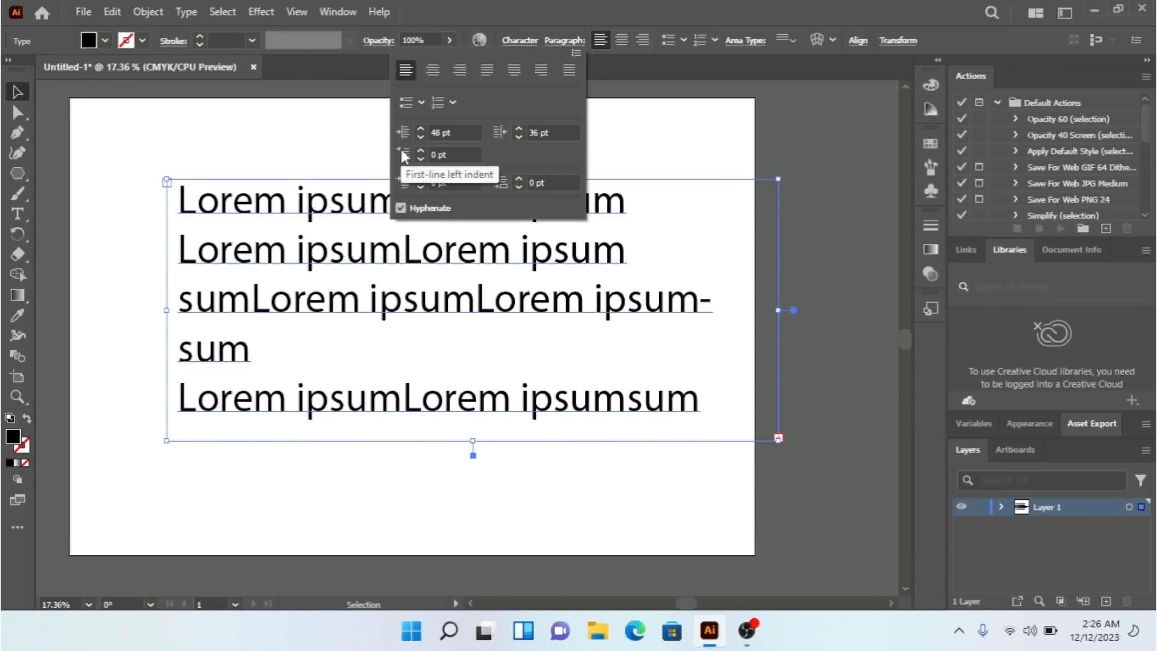
- Set the first-line left indent of the paragraphs to 37 pt
left_click(419, 152)
left_click(420, 152)
left_click(419, 152)
left_click(419, 152)
left_click(419, 152)
left_click(420, 152)
left_click(420, 152)
left_click(420, 152)
left_click(420, 152)
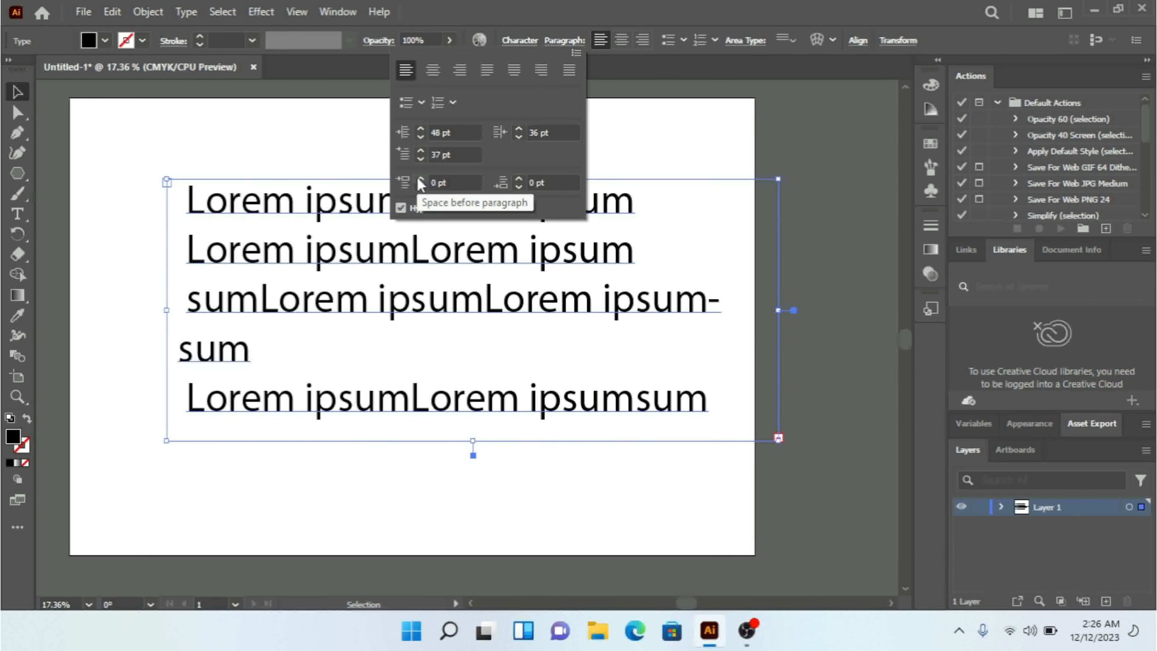
- Set the space before paragraph to 49 pt and increase the space after paragraph
left_click(420, 179)
left_click(420, 179)
left_click(419, 180)
left_click(419, 180)
left_click(420, 179)
left_click(419, 179)
left_click(419, 179)
left_click(420, 180)
left_click_drag(419, 181, 420, 180)
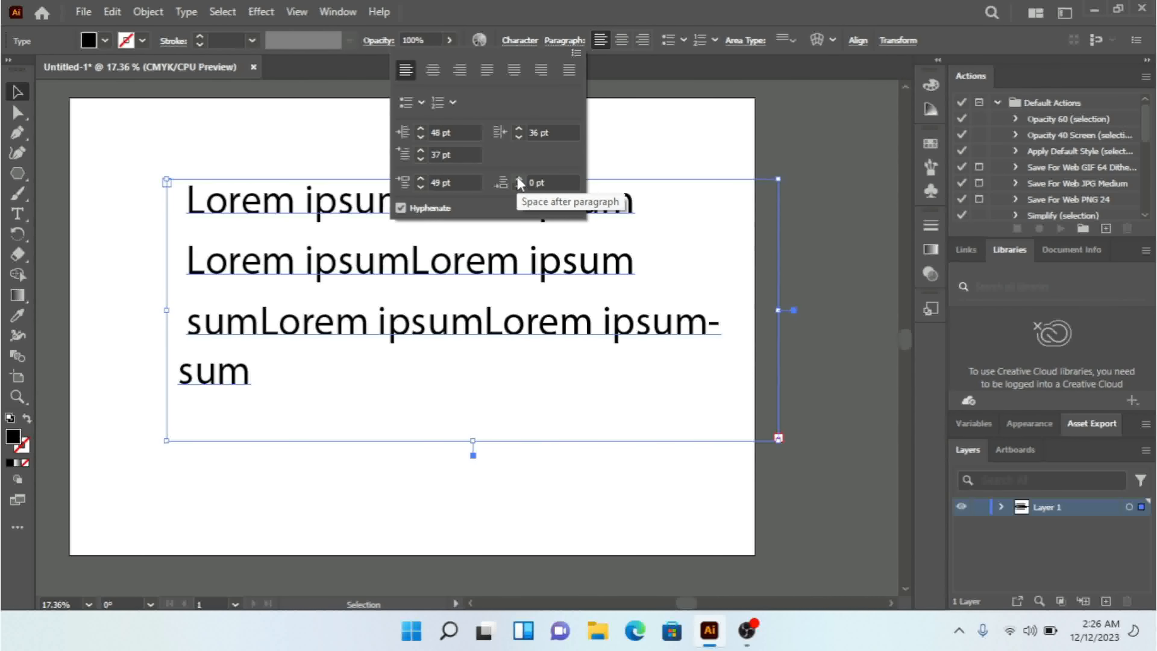
left_click_drag(519, 180, 519, 182)
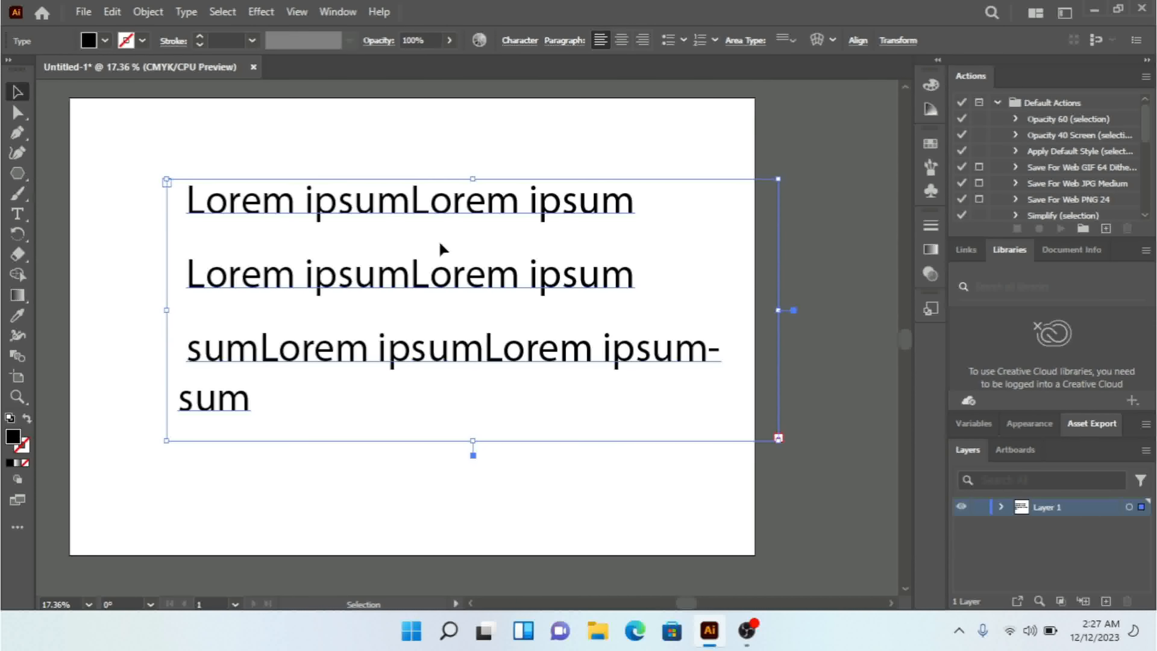
- Open the Area Type Options for the selected text frame and move the dialog closer to the text
left_click(186, 11)
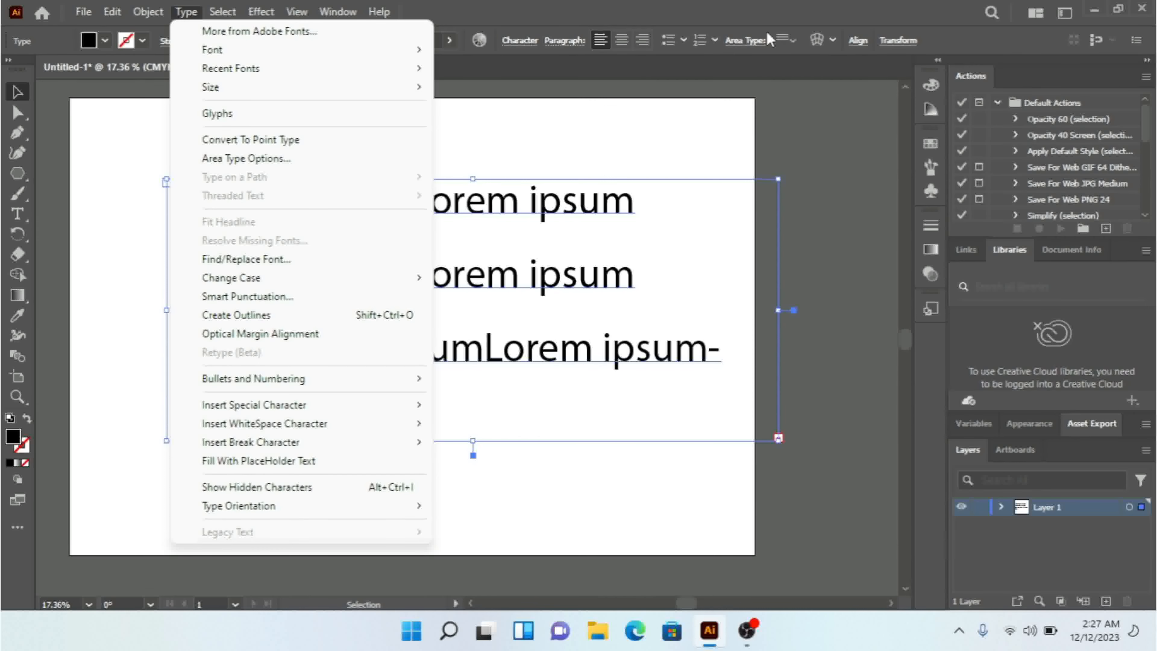
left_click(744, 43)
left_click(744, 44)
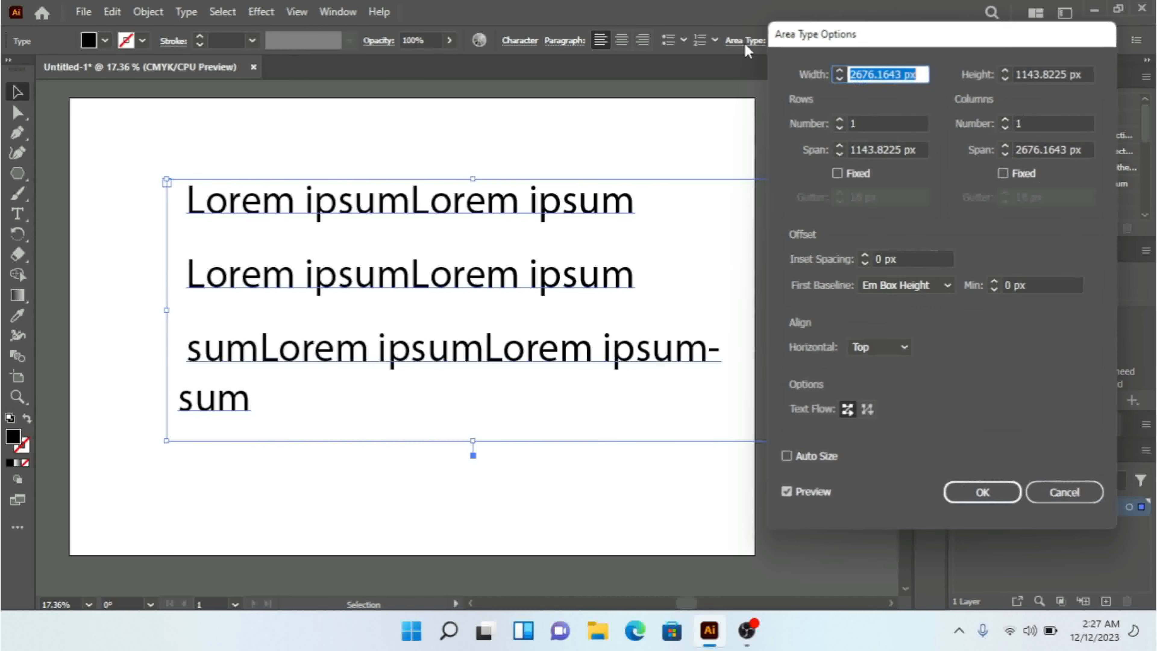
left_click_drag(830, 45, 816, 62)
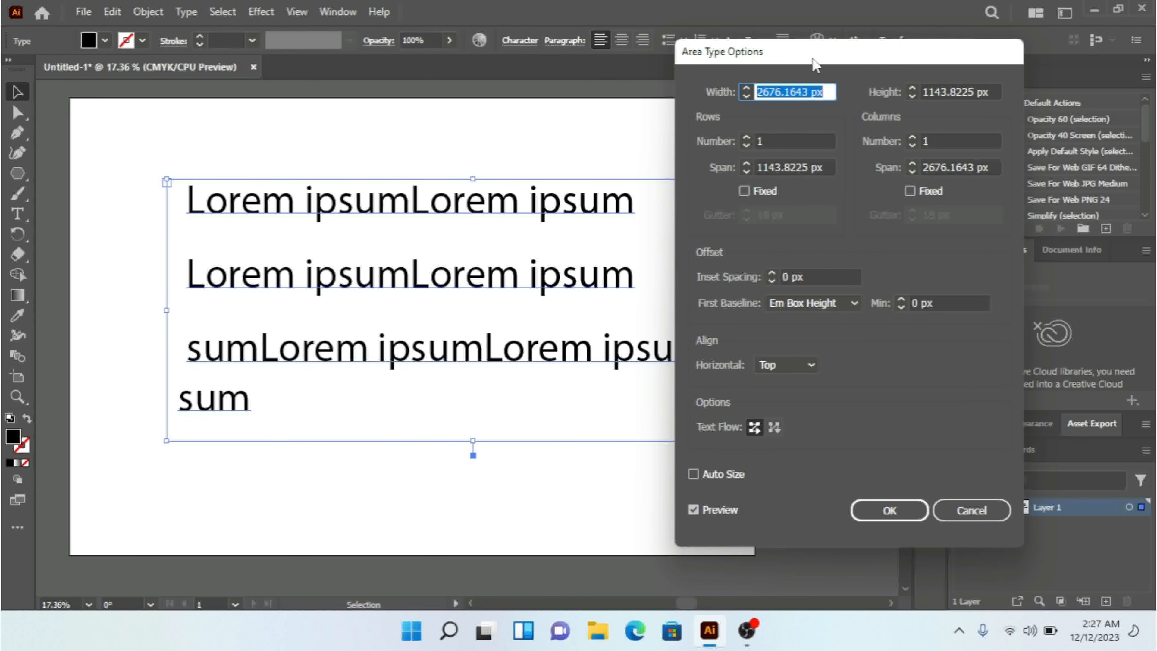